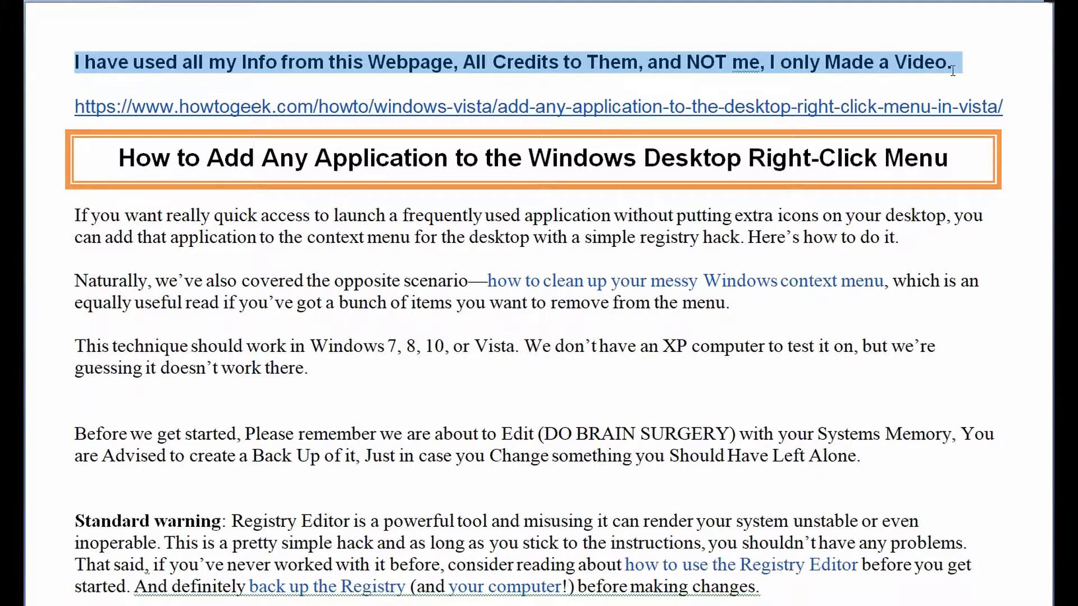
Read the guide's title, introduction, supported Windows versions, registry warnings and registry backup instructions.
triple_click(950, 159)
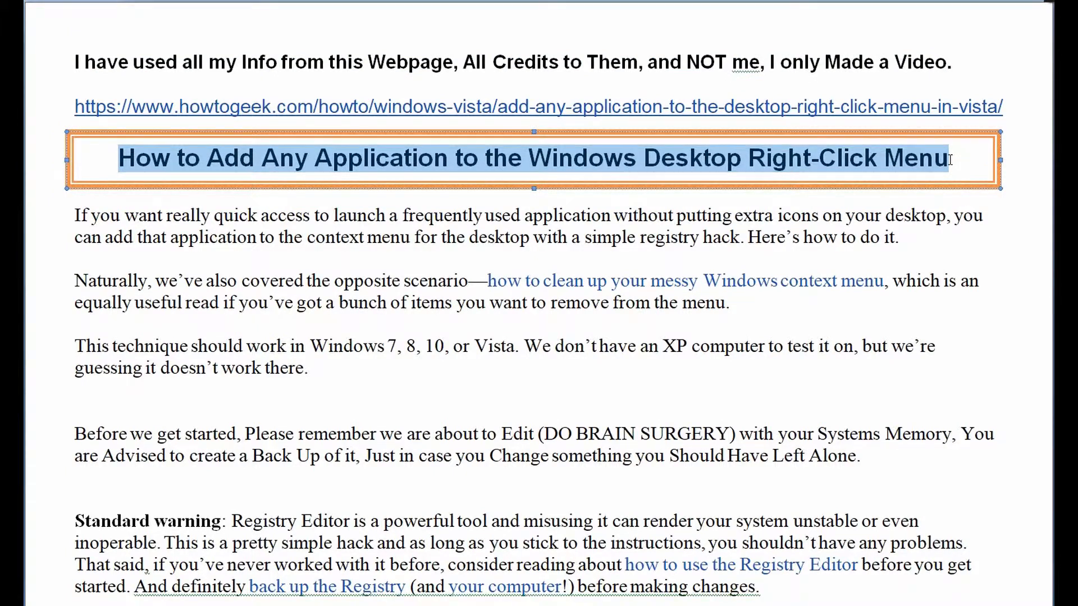
triple_click(902, 239)
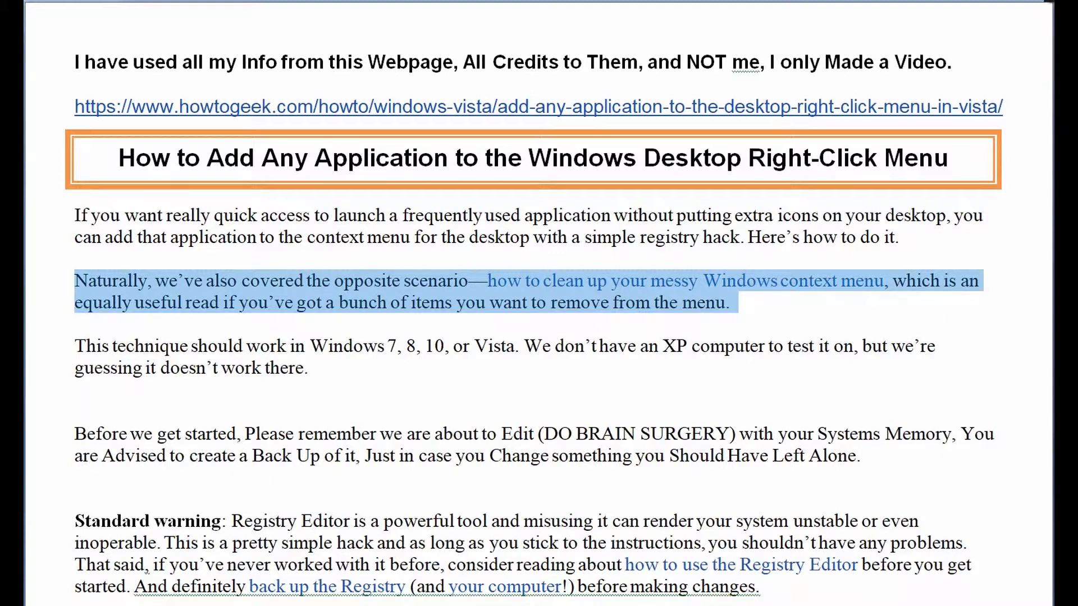
triple_click(505, 346)
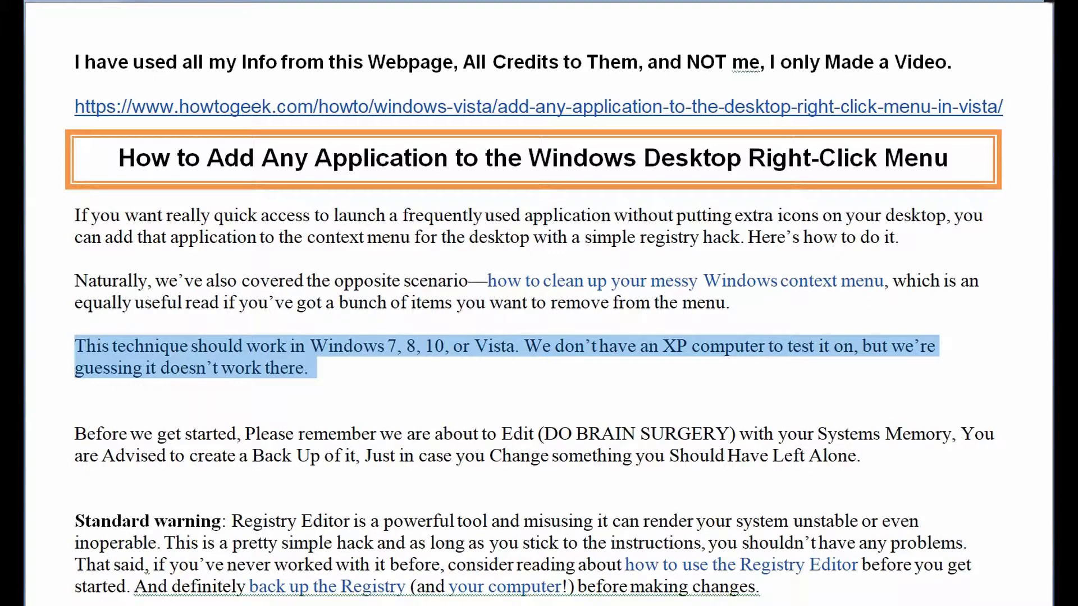
triple_click(471, 445)
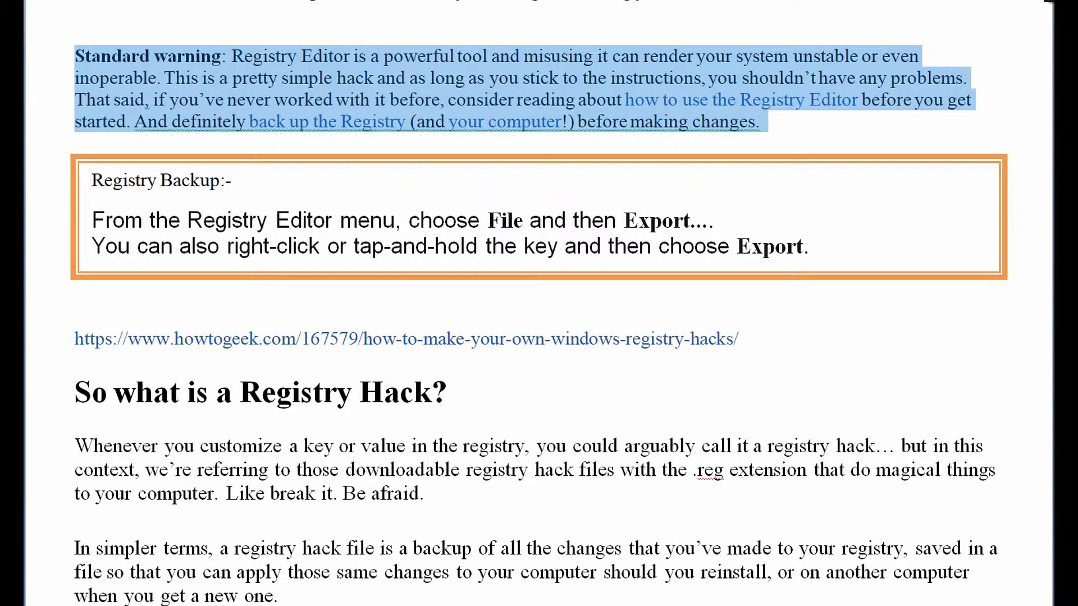
drag(93, 180, 828, 255)
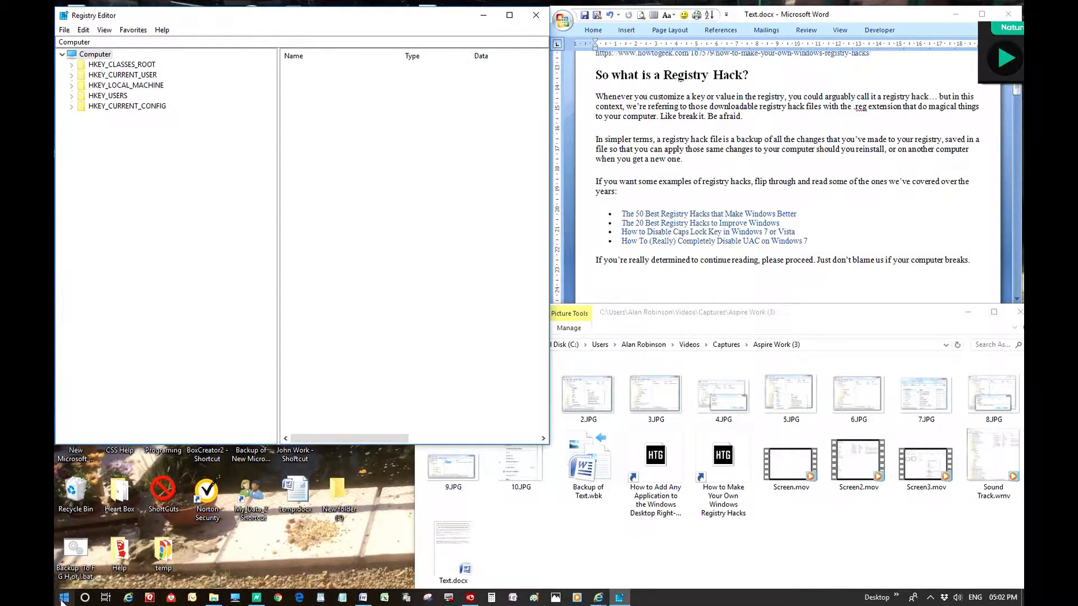
Switch to the Registry Editor by running the regedit command.
right_click(65, 601)
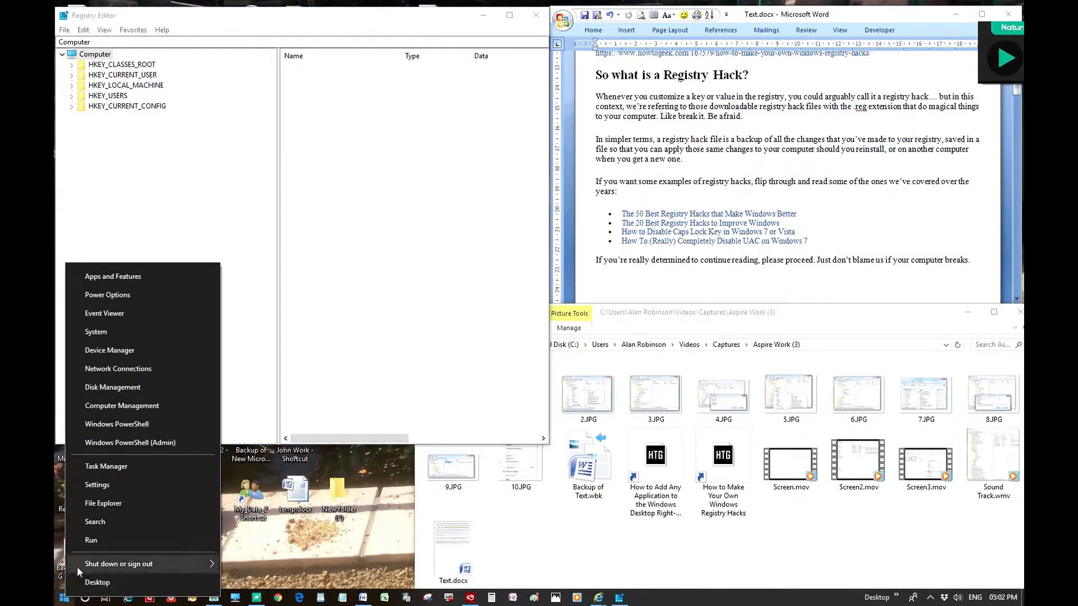
click(87, 541)
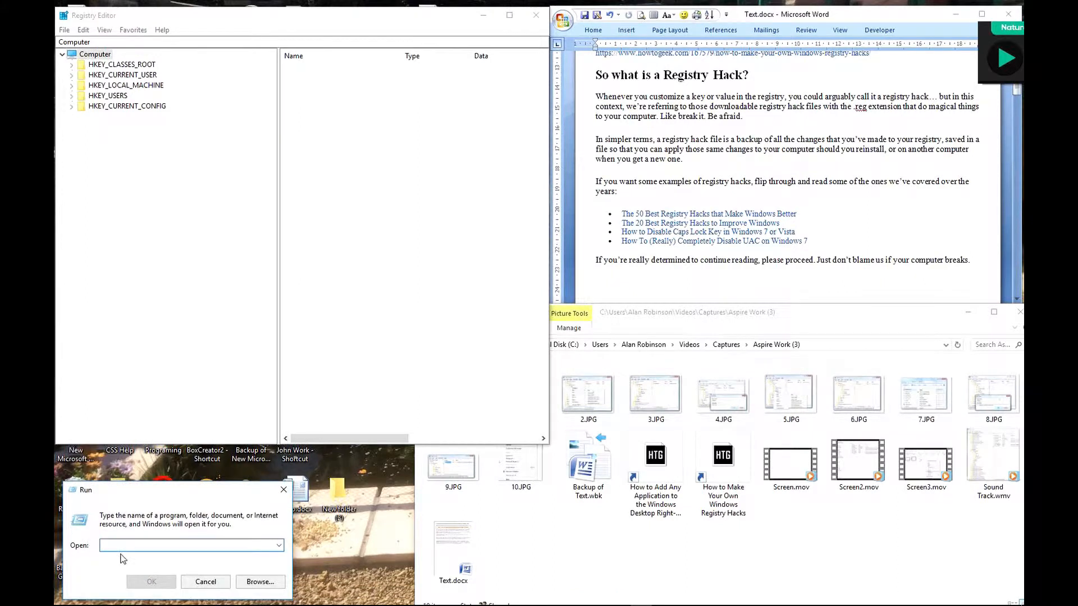
text(re)
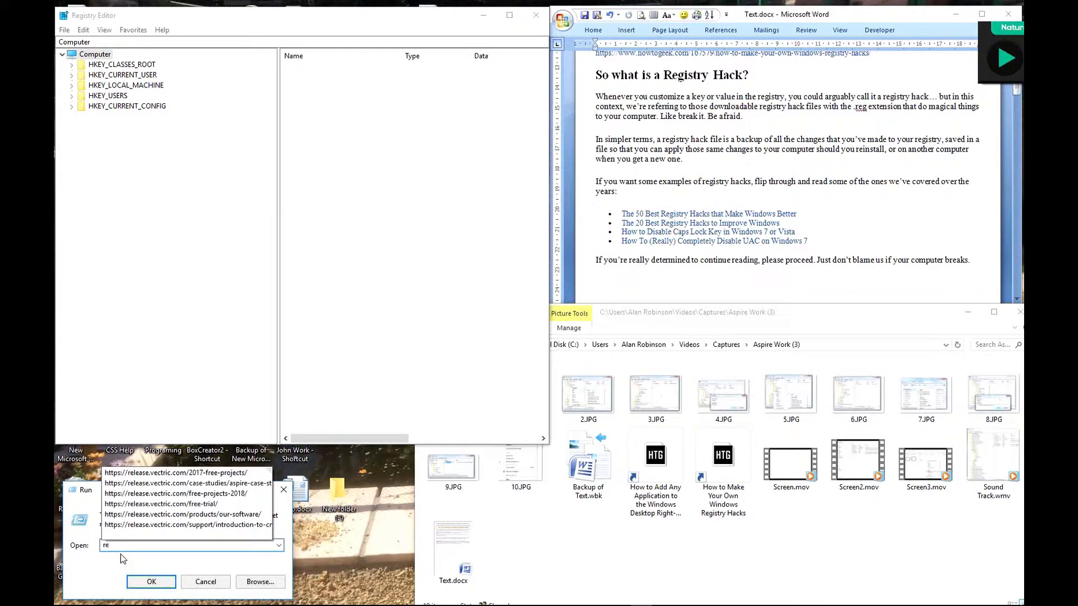
text(gedit)
click(147, 582)
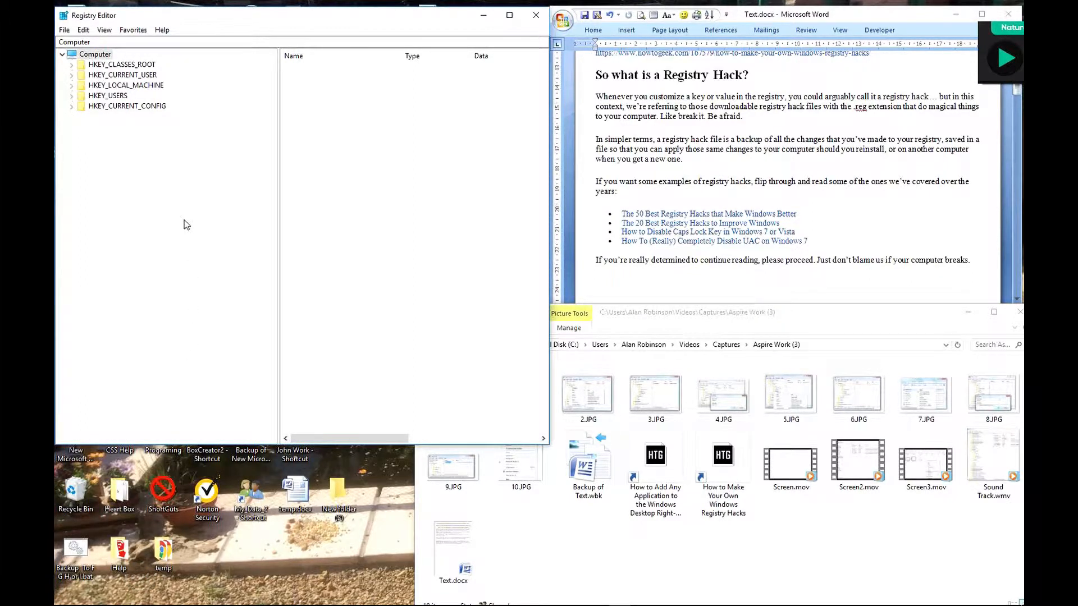
Export the entire registry to the Aspire Work (3) folder as Regedit Backup, and open the exported file for editing in Notepad++.
click(64, 32)
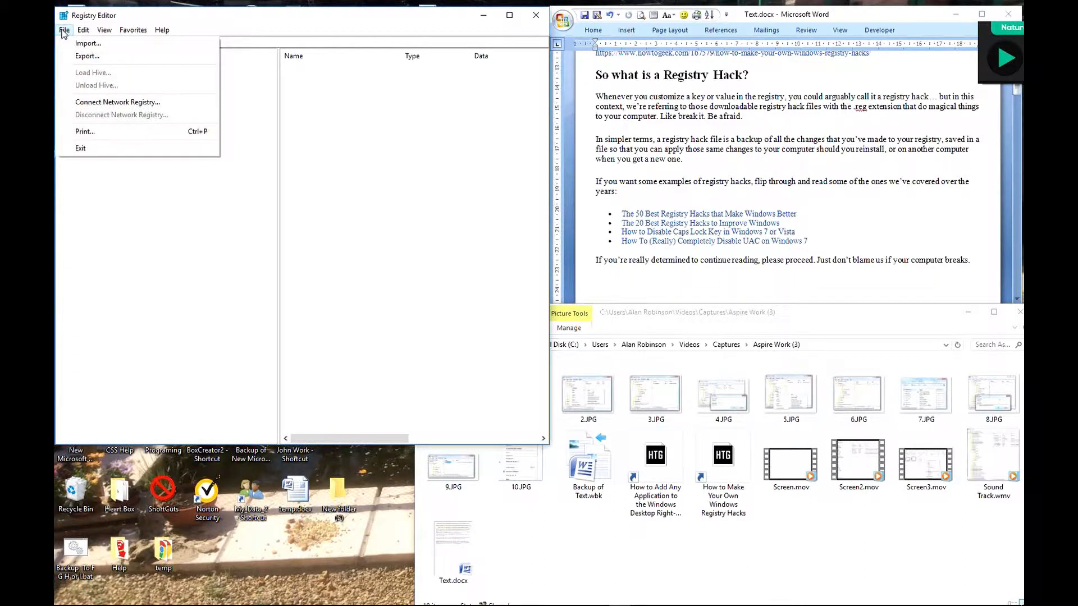
click(85, 57)
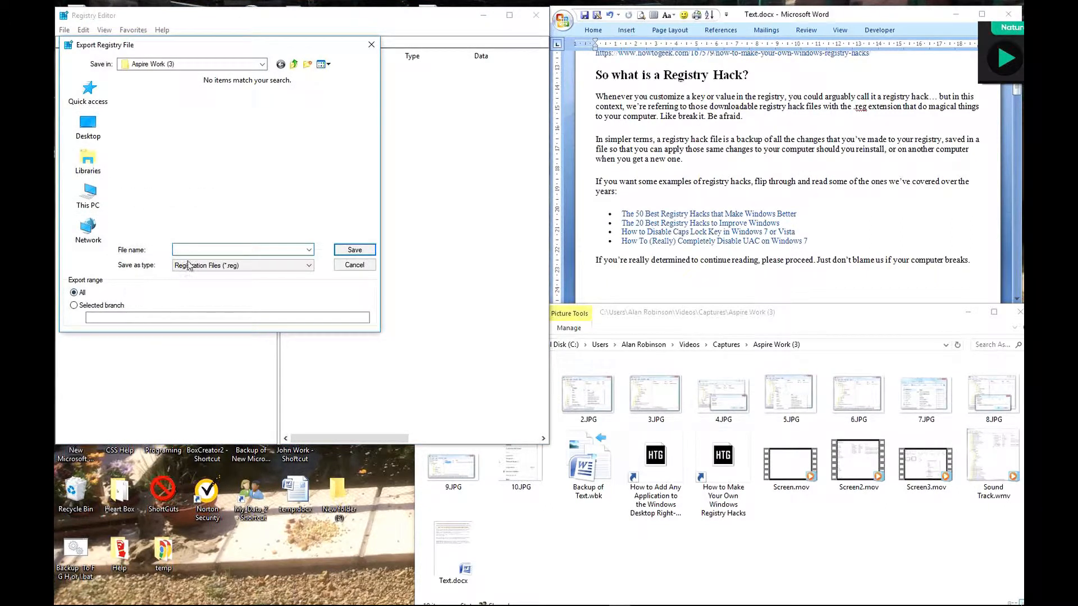
text(Regedit Backup)
click(353, 251)
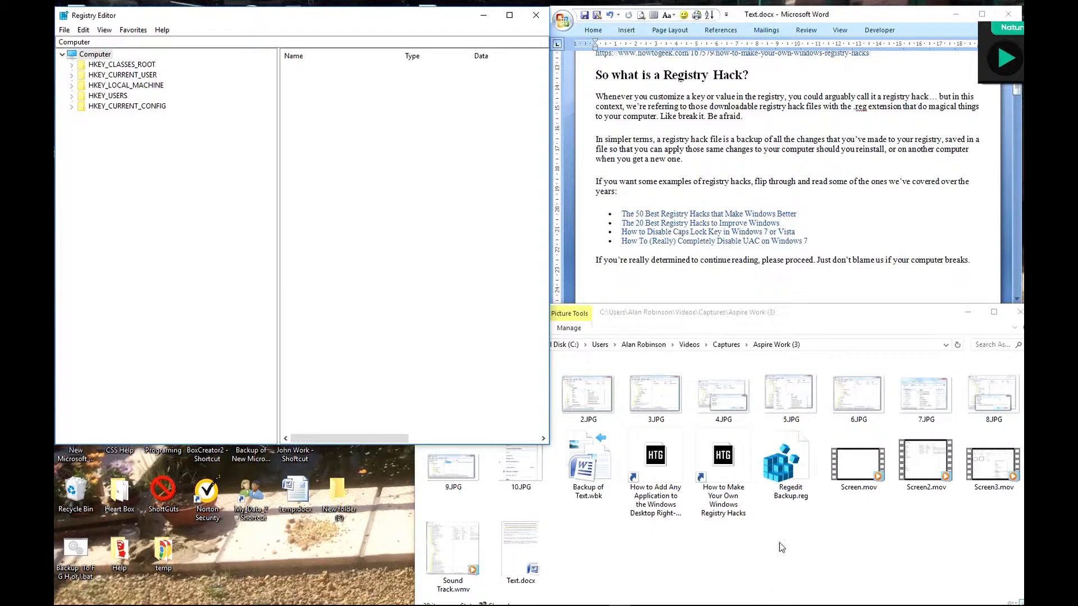
right_click(791, 466)
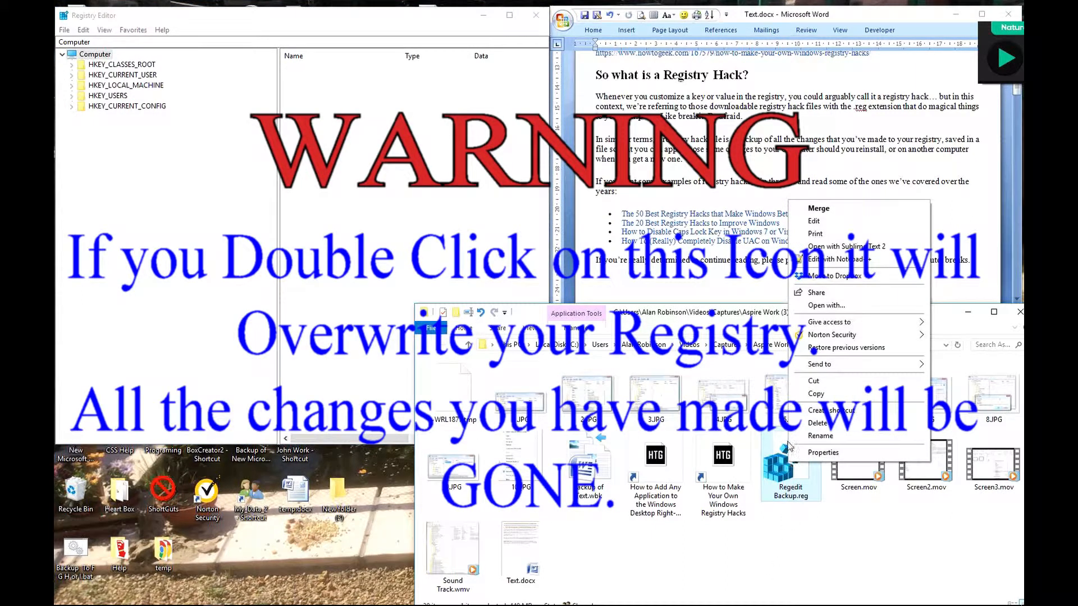
click(825, 261)
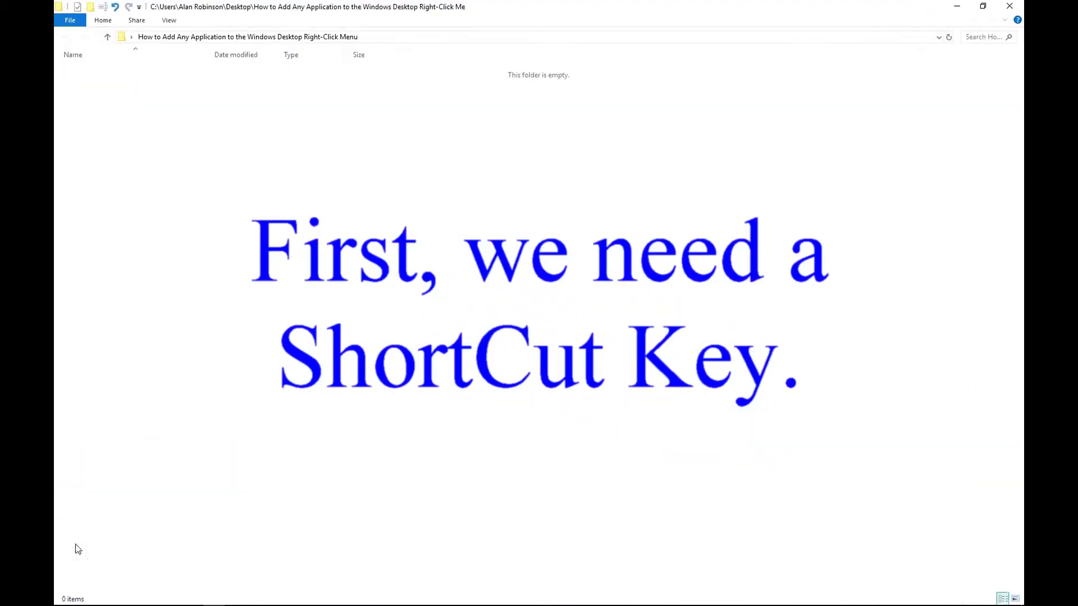
Locate the Pinnacle Studio 22 program file by following its Start menu entry and shortcut to the installation's programs folder.
click(64, 599)
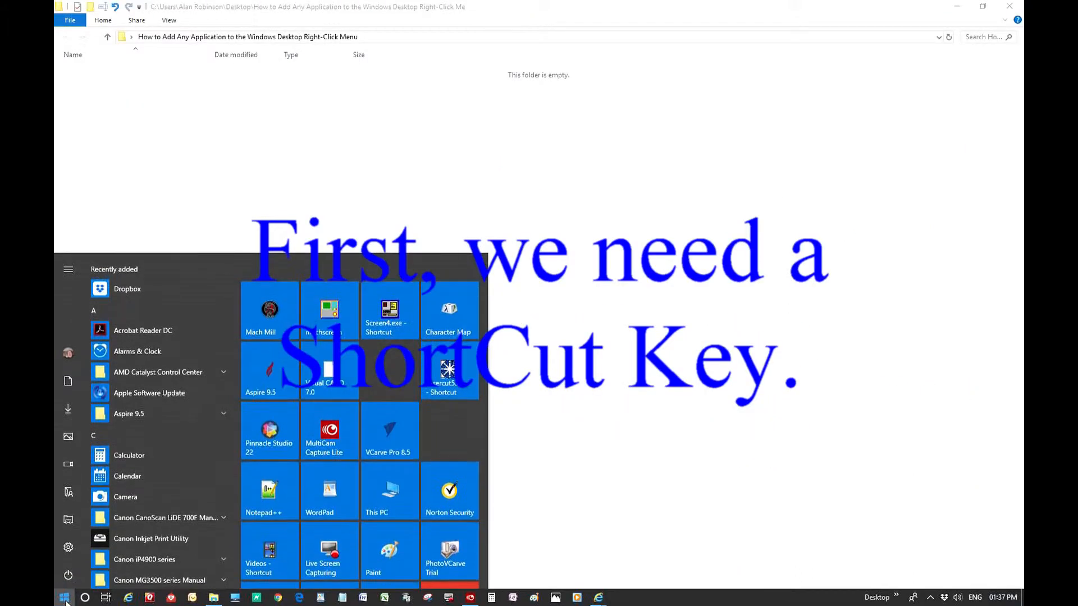
right_click(266, 427)
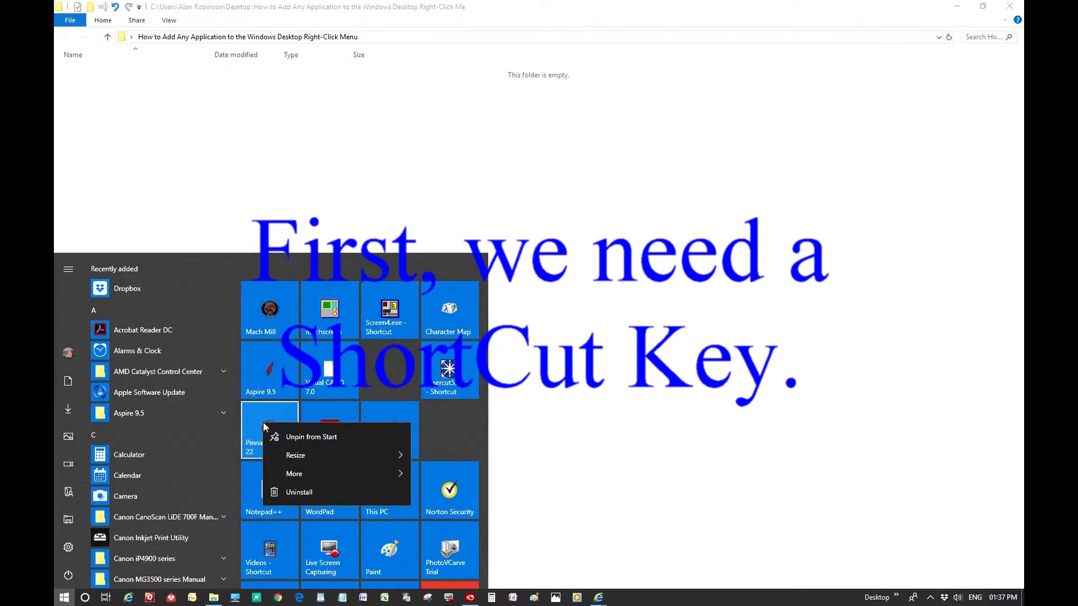
mouse_move(292, 471)
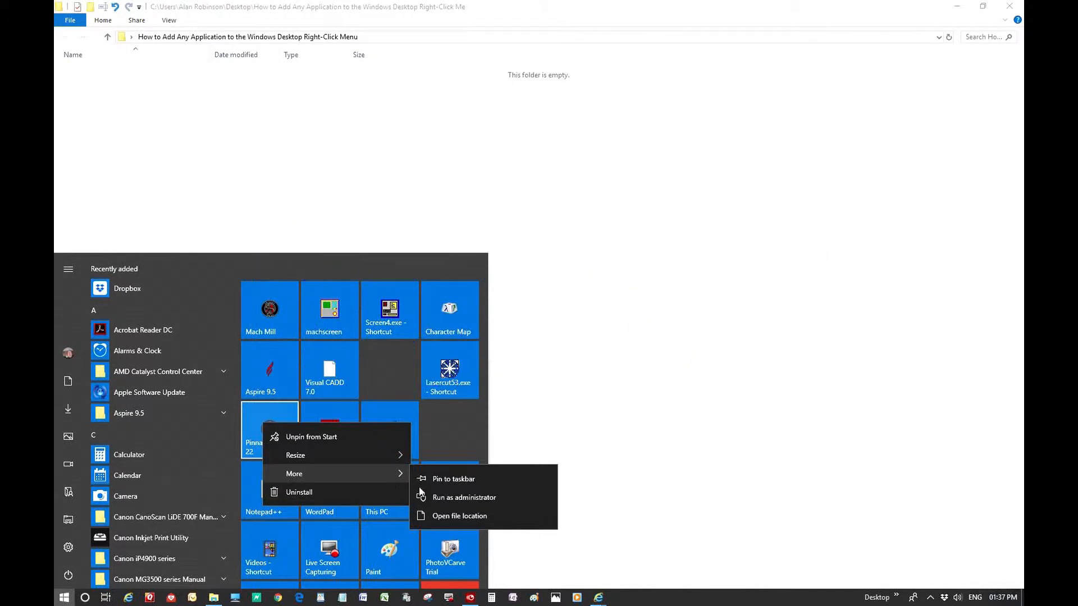
click(459, 516)
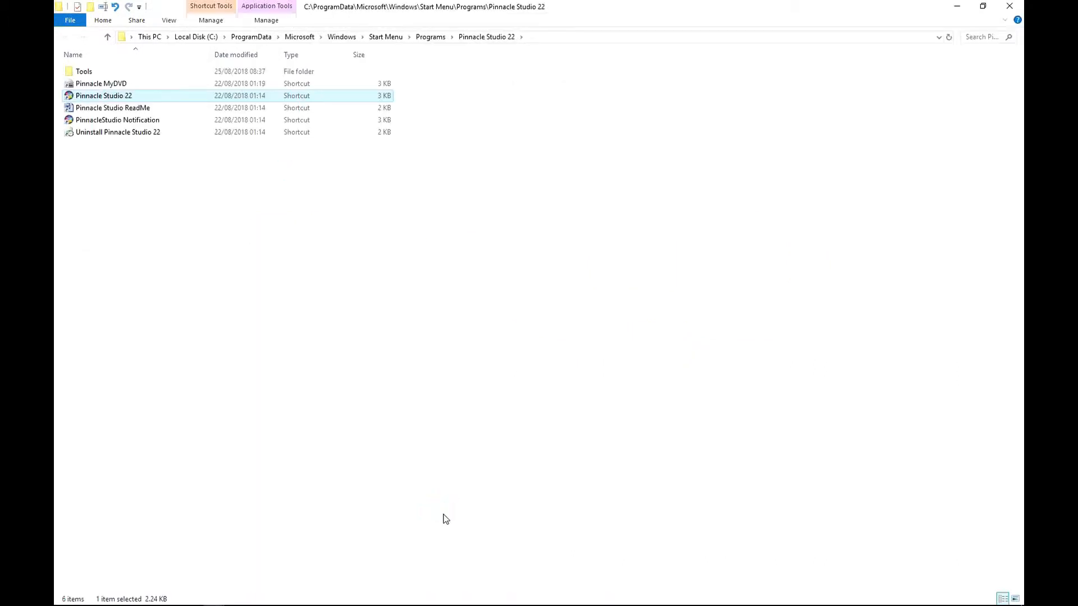
right_click(86, 97)
click(124, 118)
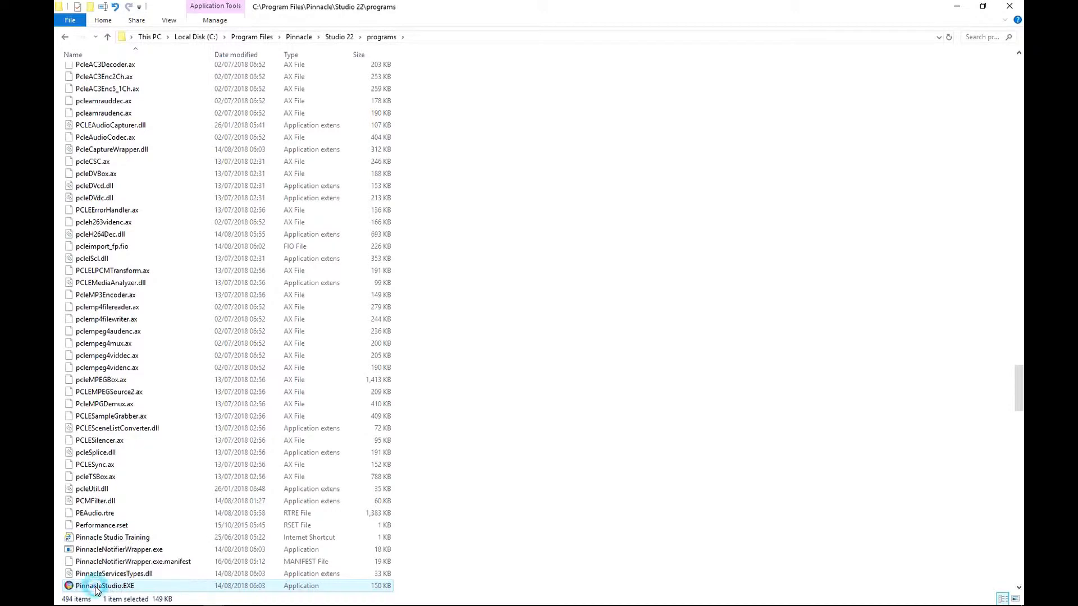
Copy PinnacleStudio.EXE and paste it as a shortcut into the empty "How to Add Any Application to the Windows Desktop Right-Click Menu" folder.
right_click(71, 589)
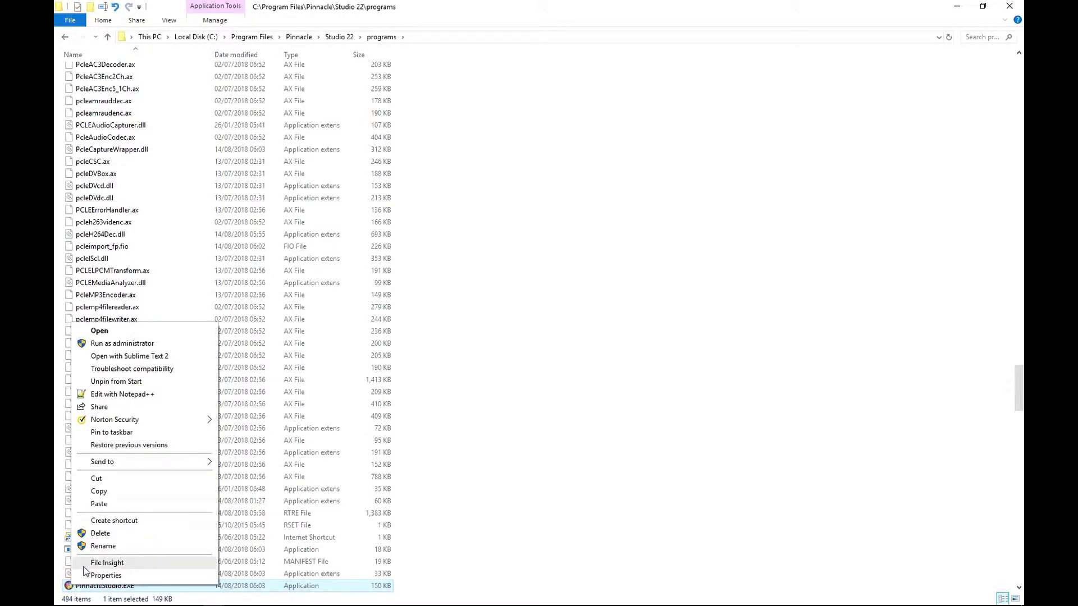
click(99, 492)
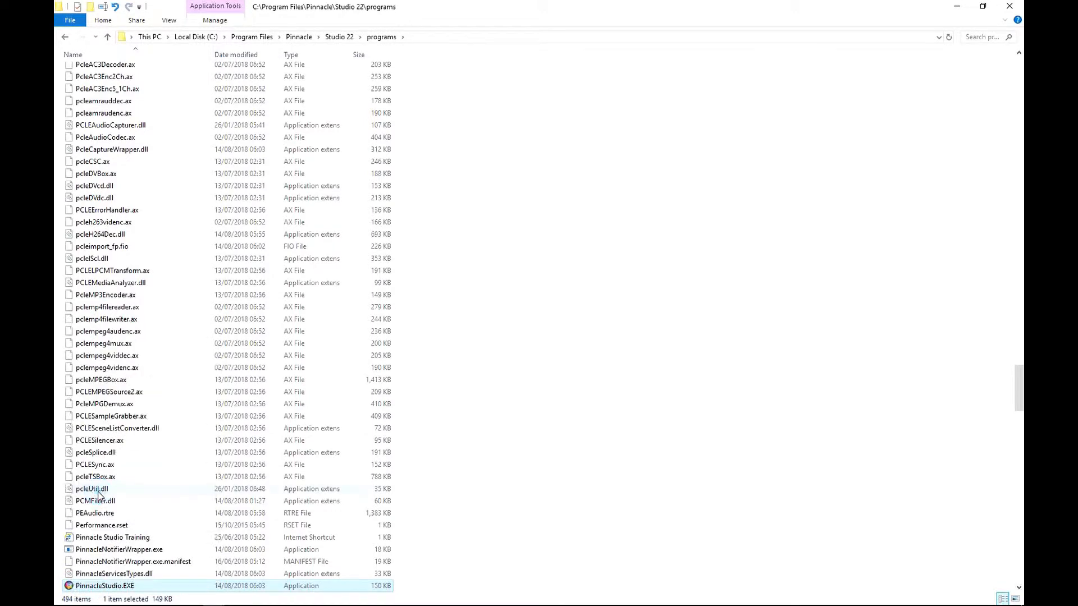
click(1009, 7)
right_click(107, 102)
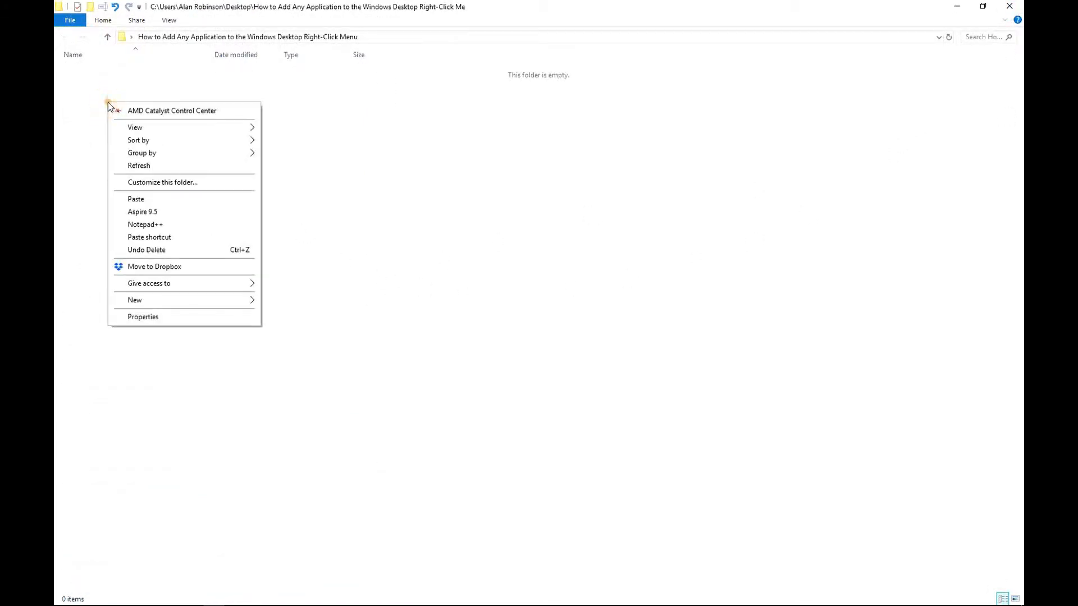
click(141, 237)
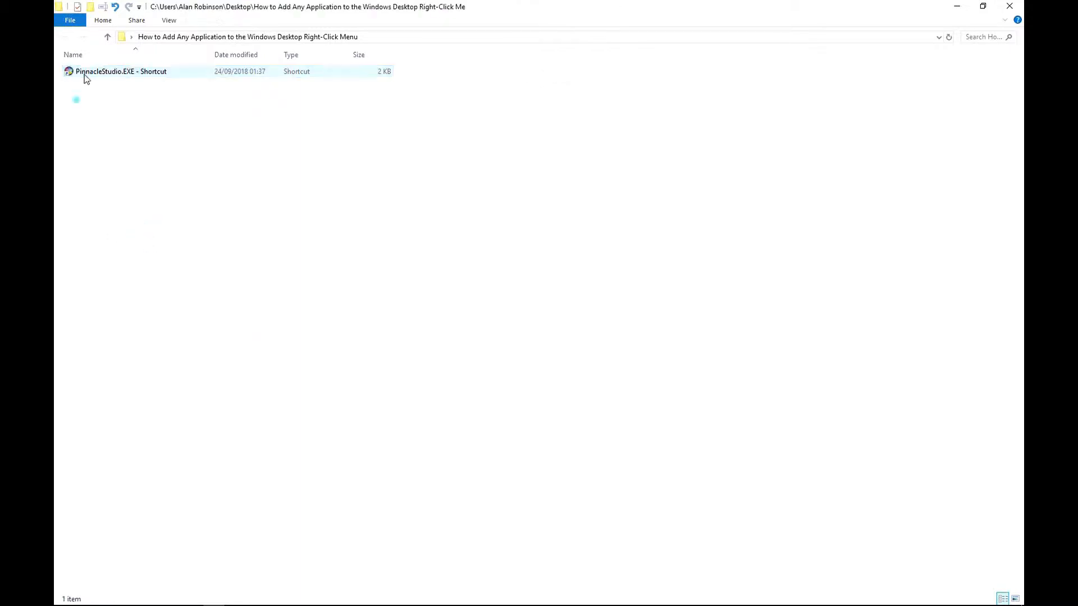
Copy the full target path from the PinnacleStudio.EXE shortcut's properties and close the properties.
right_click(88, 73)
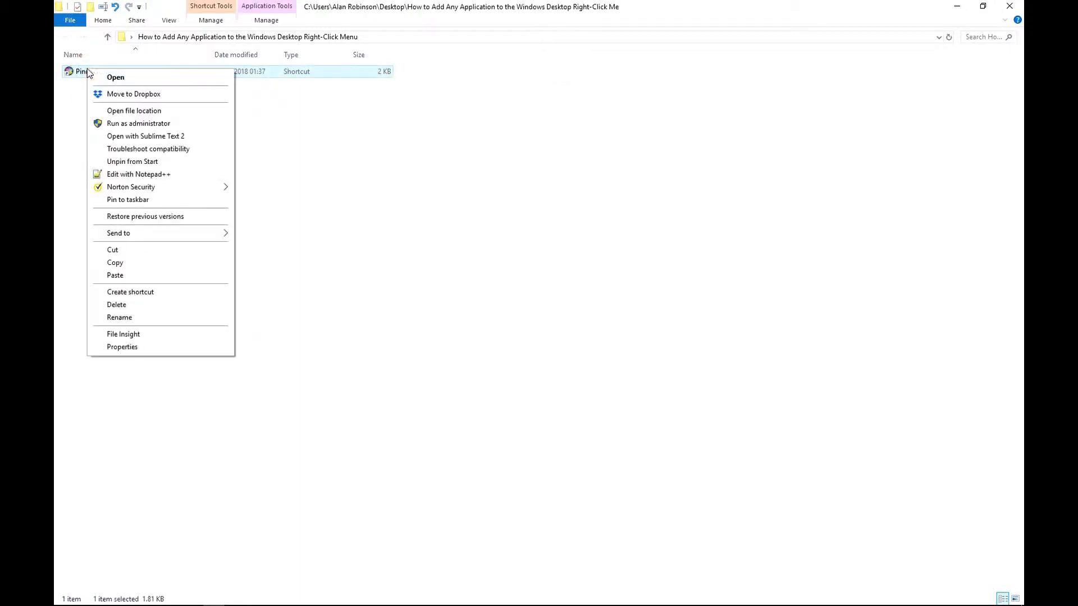
click(121, 348)
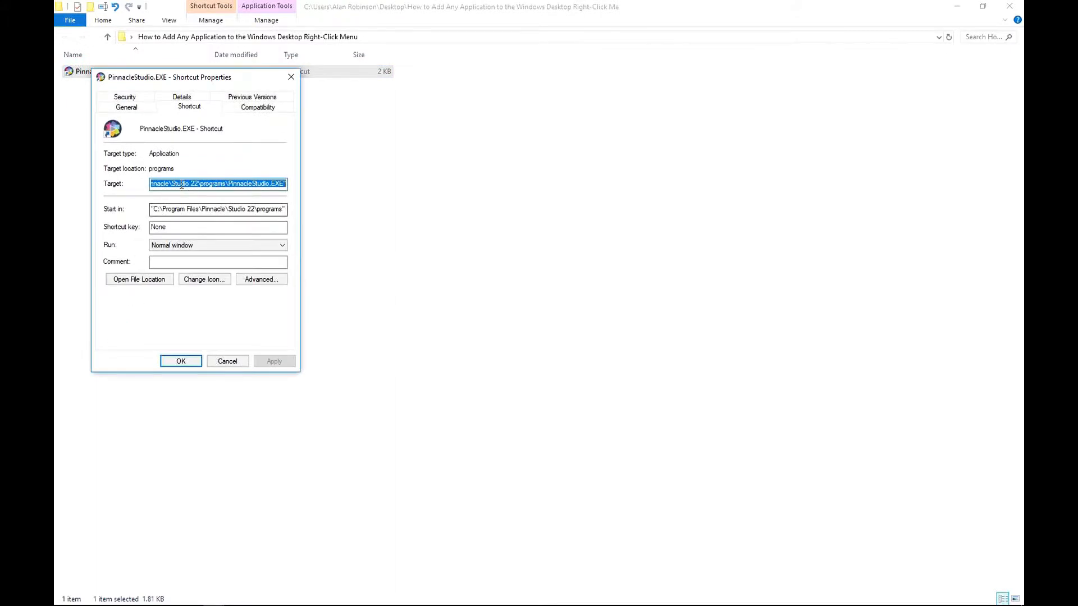
right_click(182, 182)
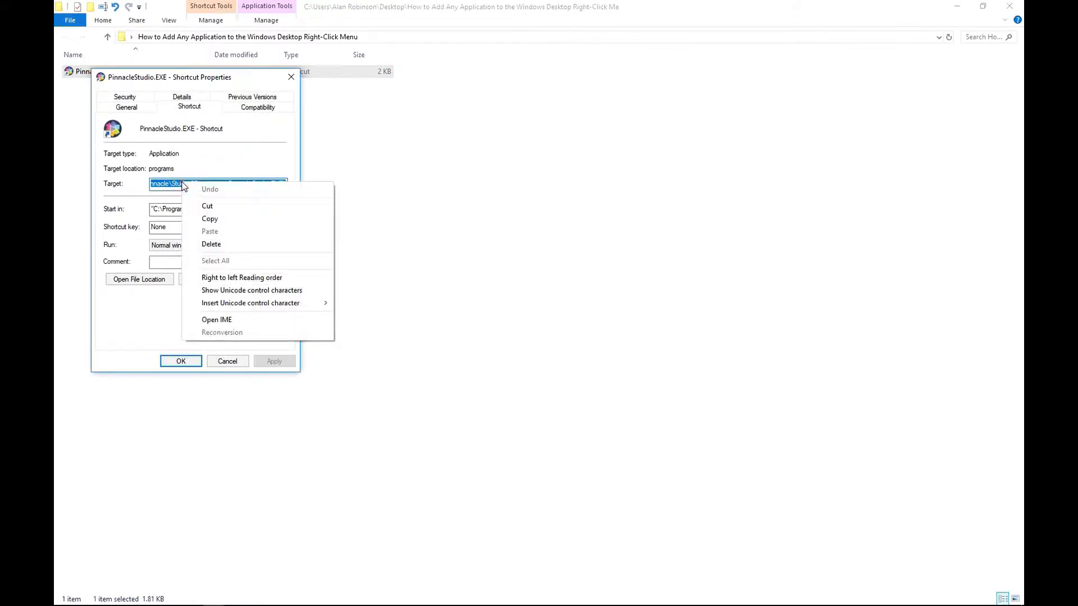
click(209, 220)
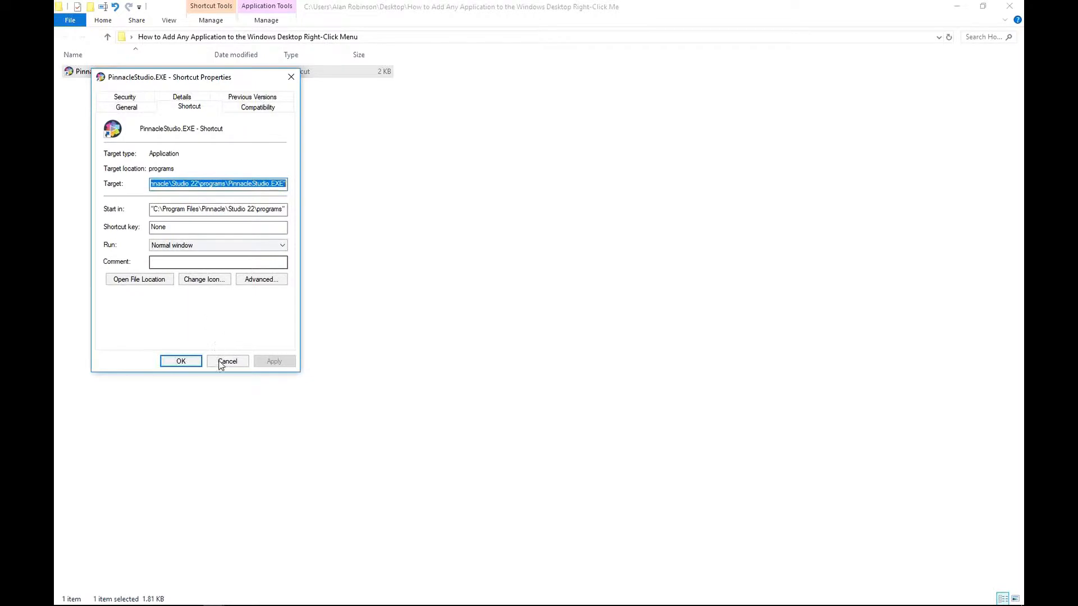
click(190, 363)
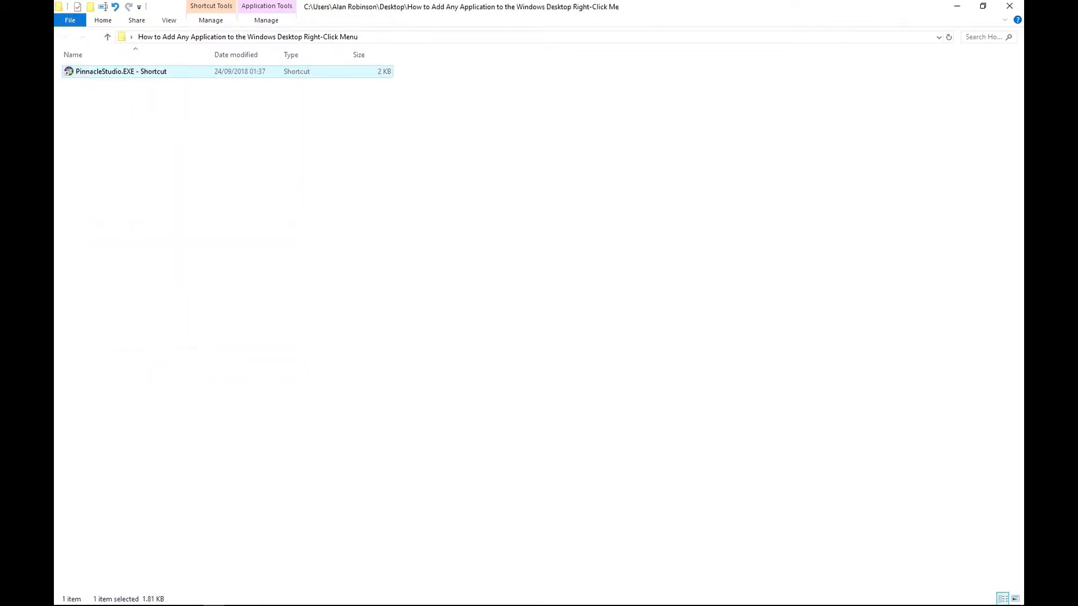
Launch the Registry Editor with the regedit command.
right_click(63, 600)
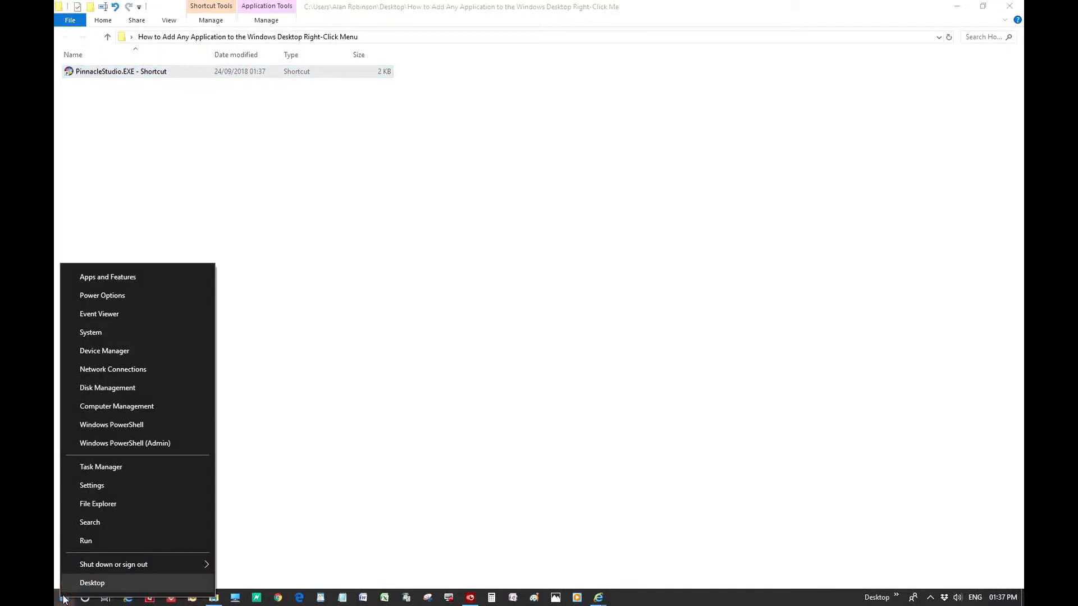
click(79, 541)
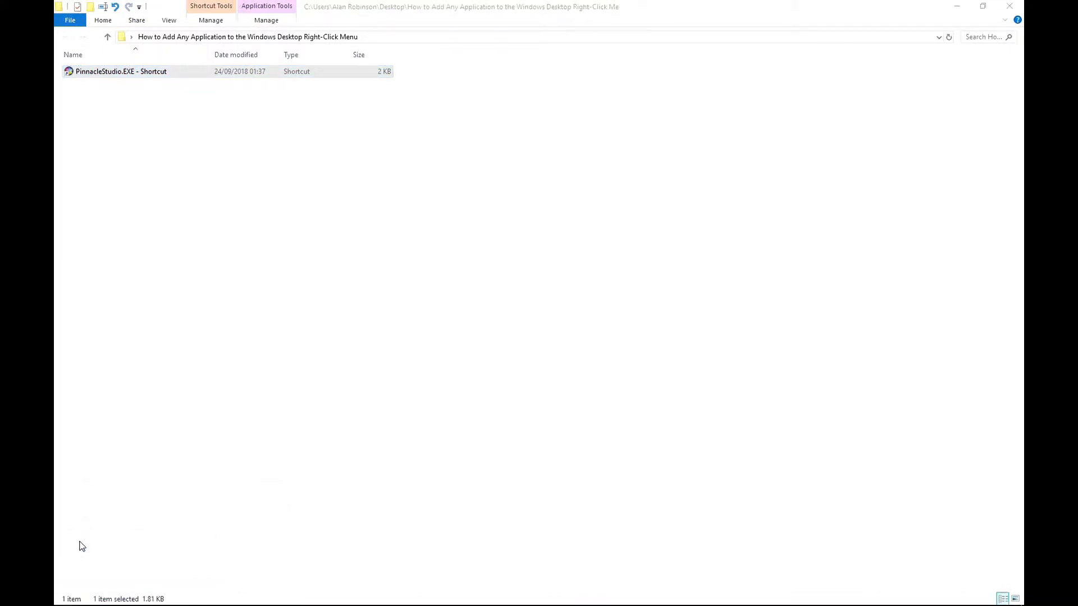
text(regedit)
click(151, 582)
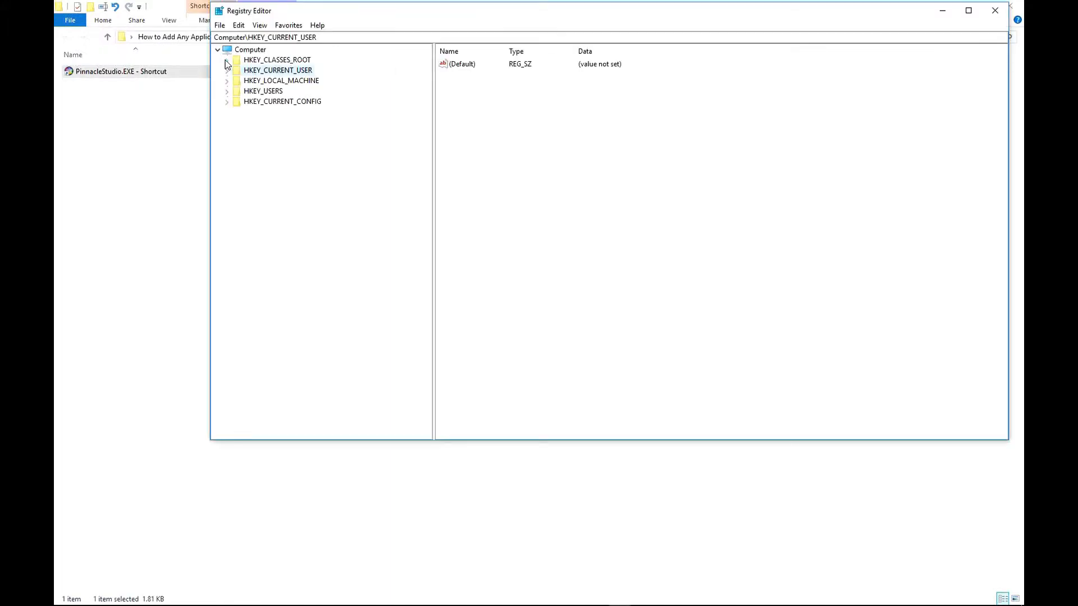
Expand the registry tree down to HKEY_CLASSES_ROOT\Directory\Background\shell.
click(226, 60)
scroll(260, 166, down, 1)
scroll(264, 180, down, 20)
scroll(270, 189, down, 20)
scroll(271, 190, down, 20)
scroll(274, 193, down, 20)
scroll(274, 193, down, 20)
scroll(271, 191, down, 20)
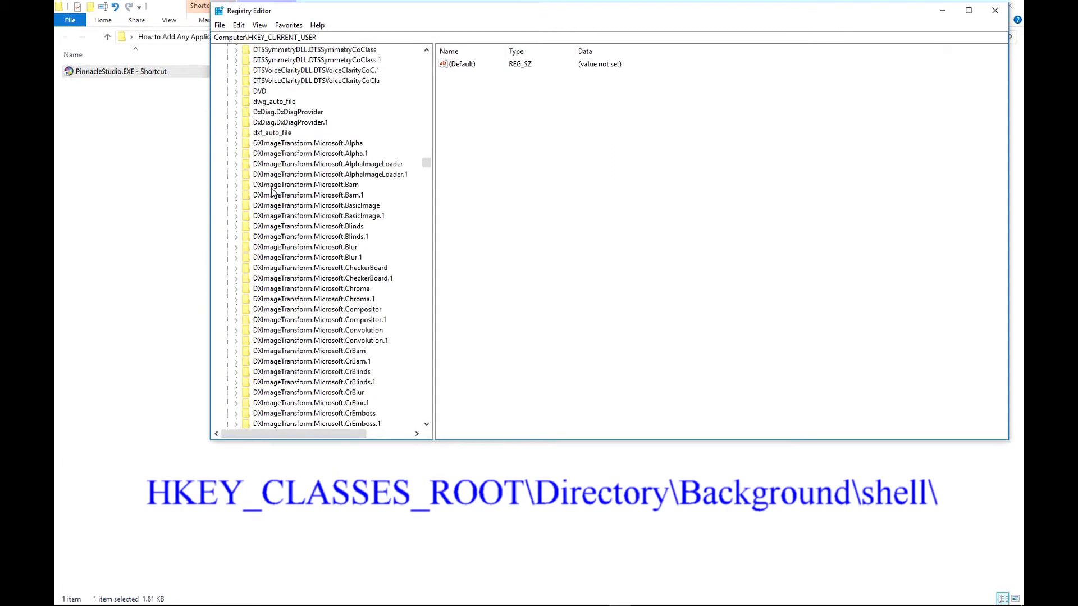
scroll(266, 196, up, 20)
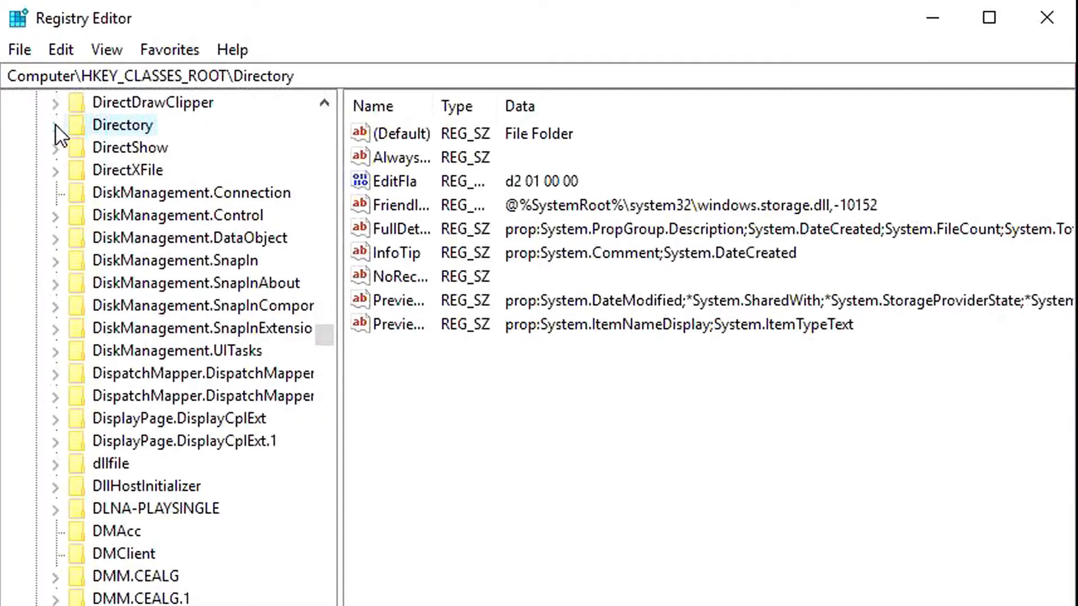
click(235, 258)
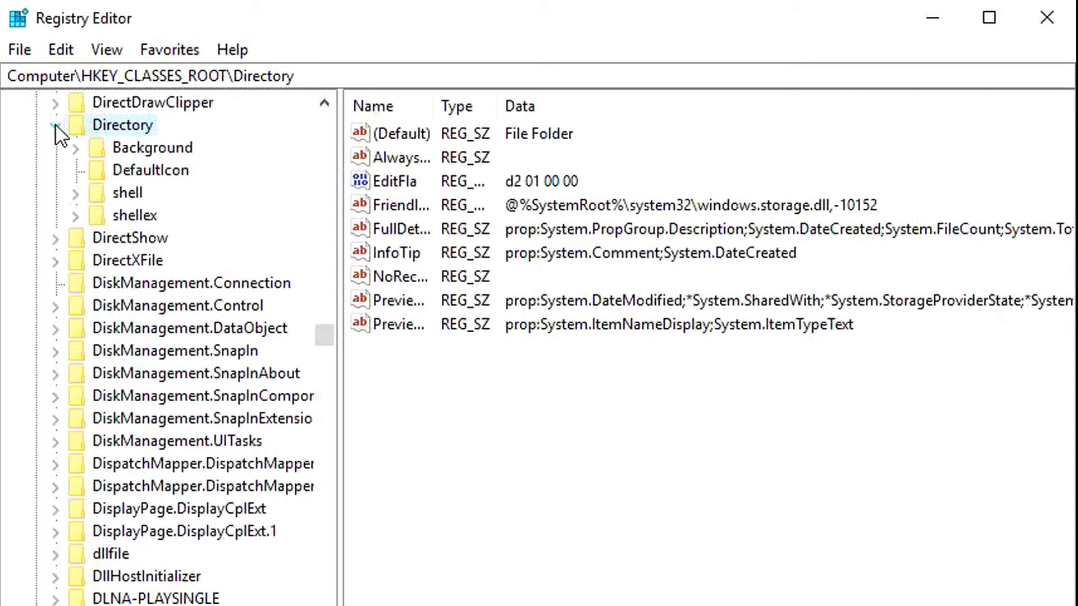
click(75, 148)
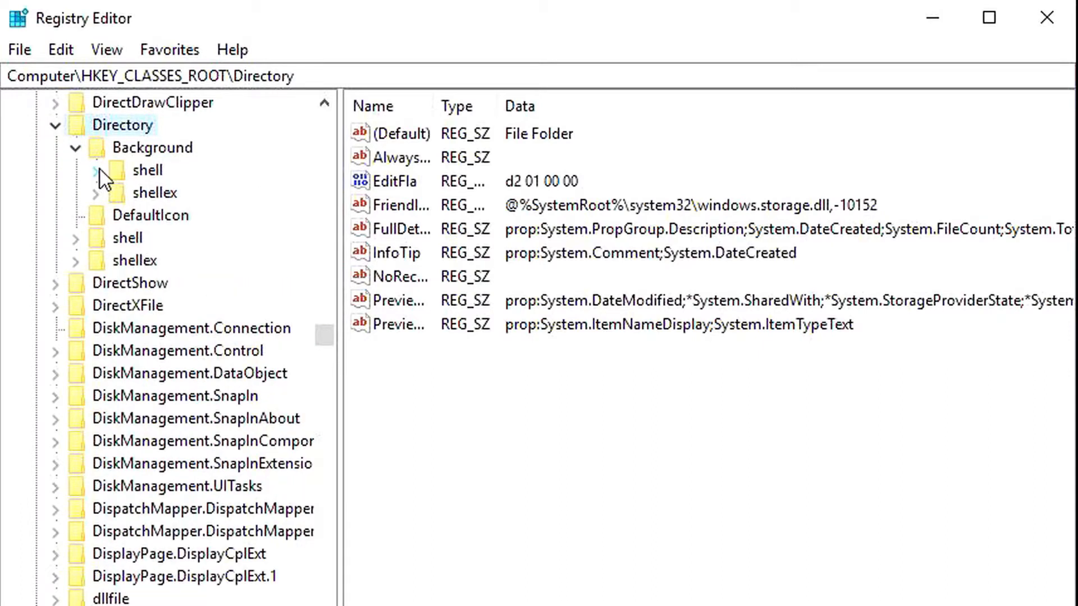
click(96, 170)
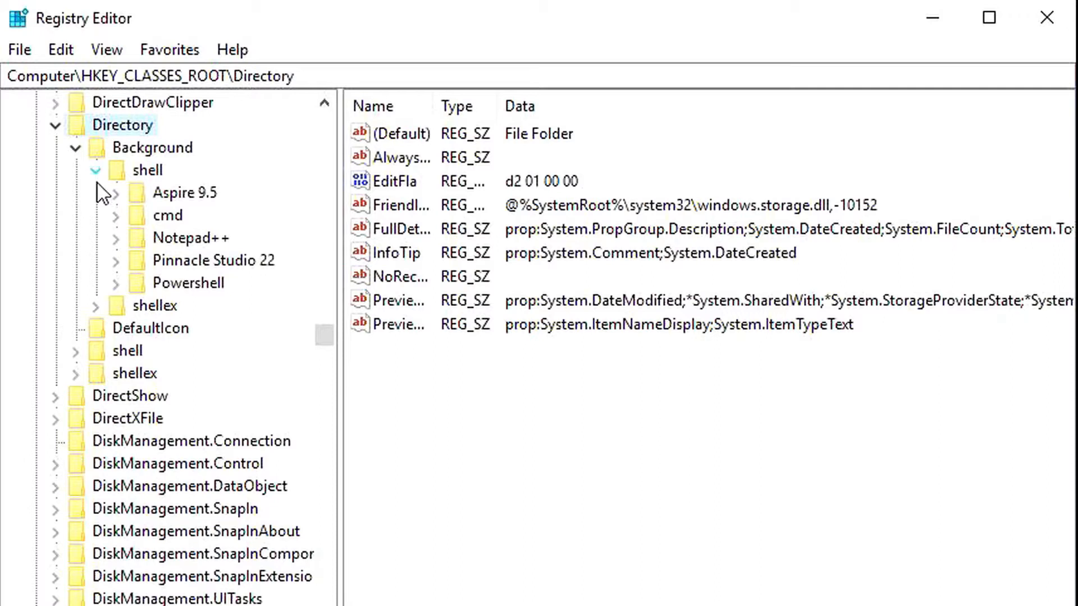
Examine the command subkeys of the existing Aspire 9.5, Notepad++ and Pinnacle Studio 22 entries under Background\shell.
click(116, 192)
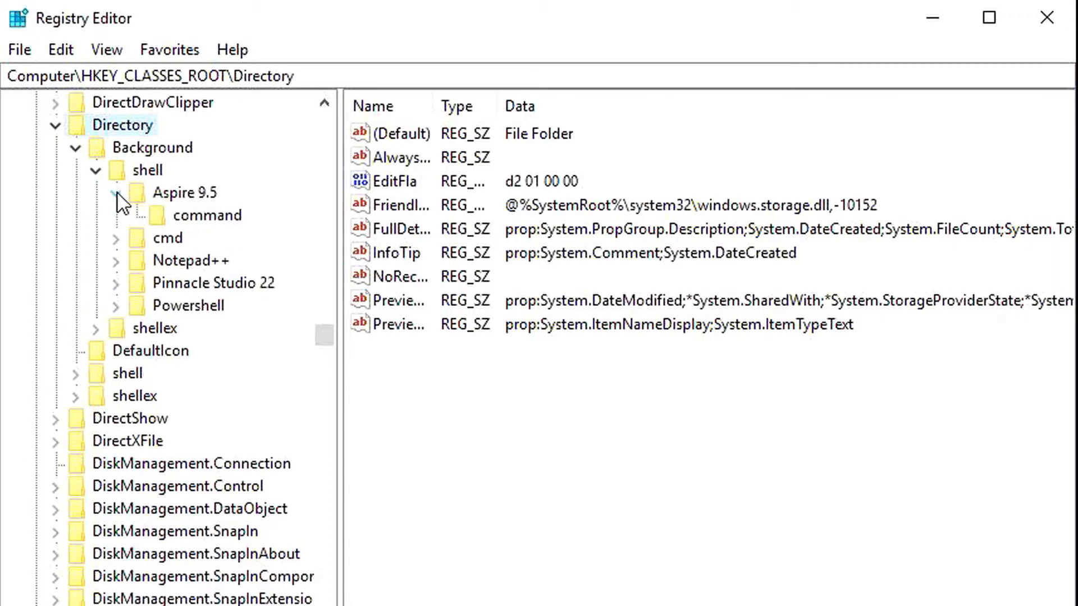
click(116, 261)
click(129, 326)
click(115, 307)
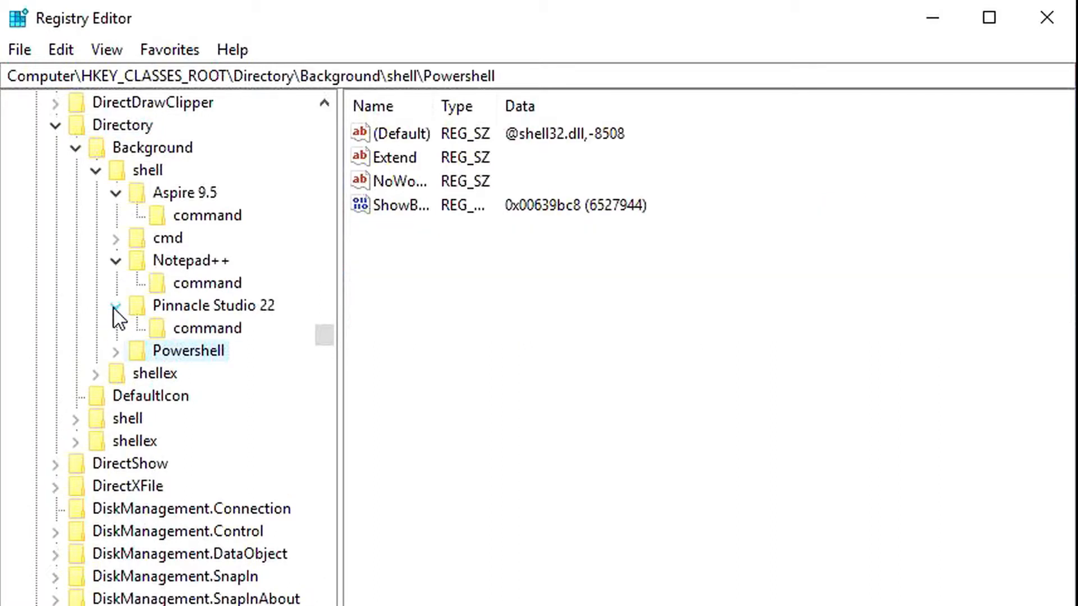
click(182, 331)
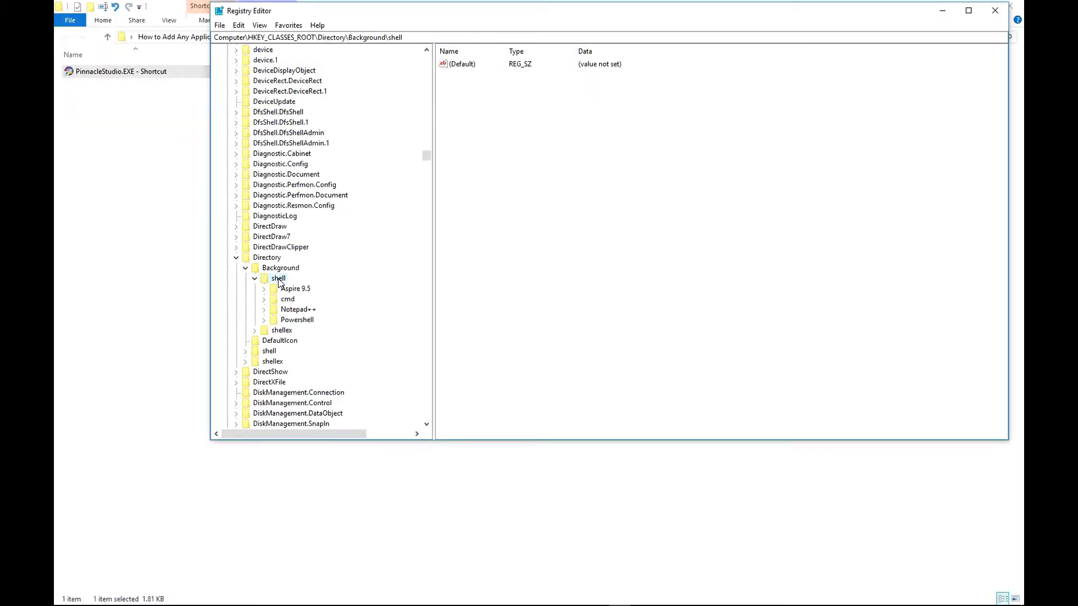
Create a new key named "Pinnacle Studio 22" under Directory\Background\shell.
right_click(280, 282)
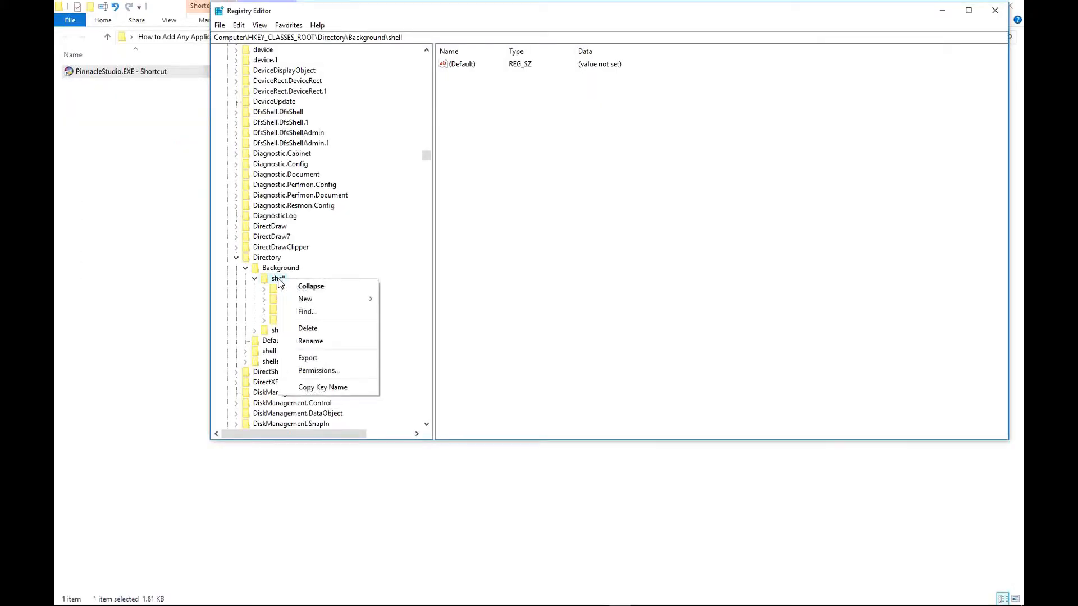
mouse_move(306, 299)
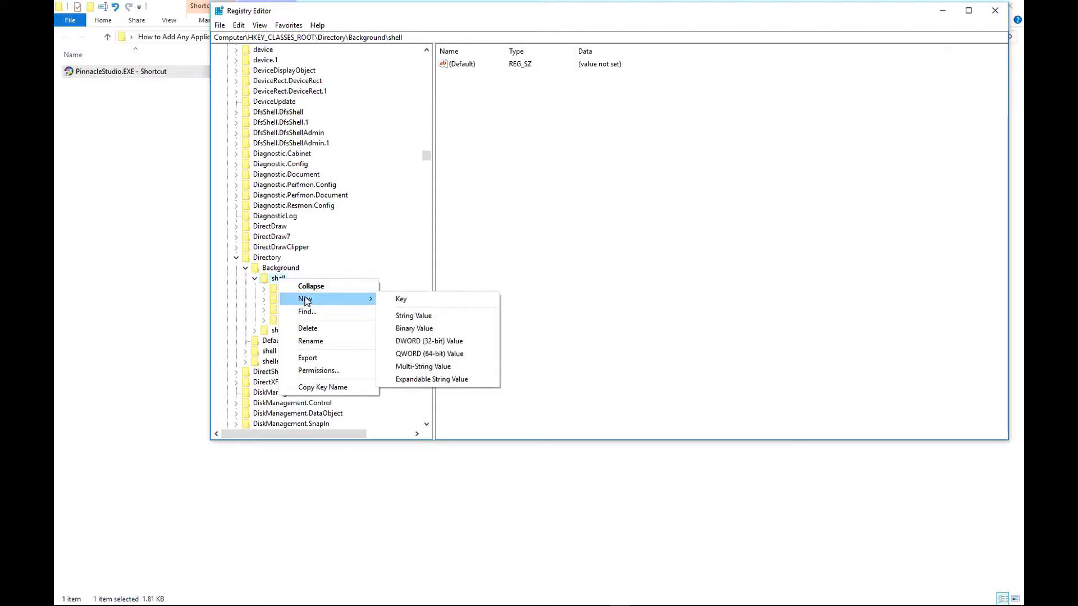
click(405, 300)
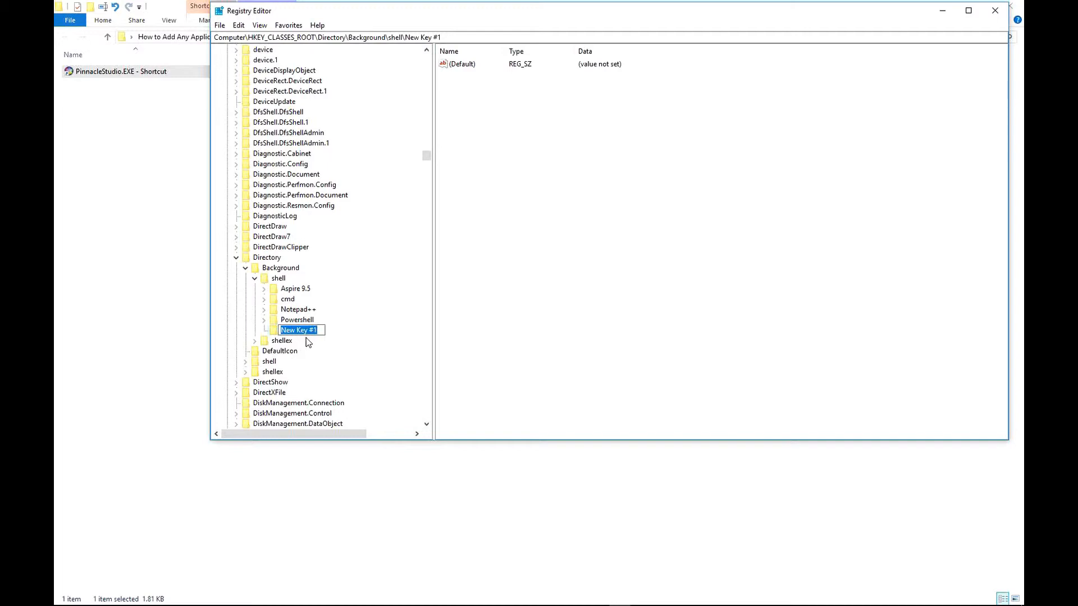
text(Pinnacle St)
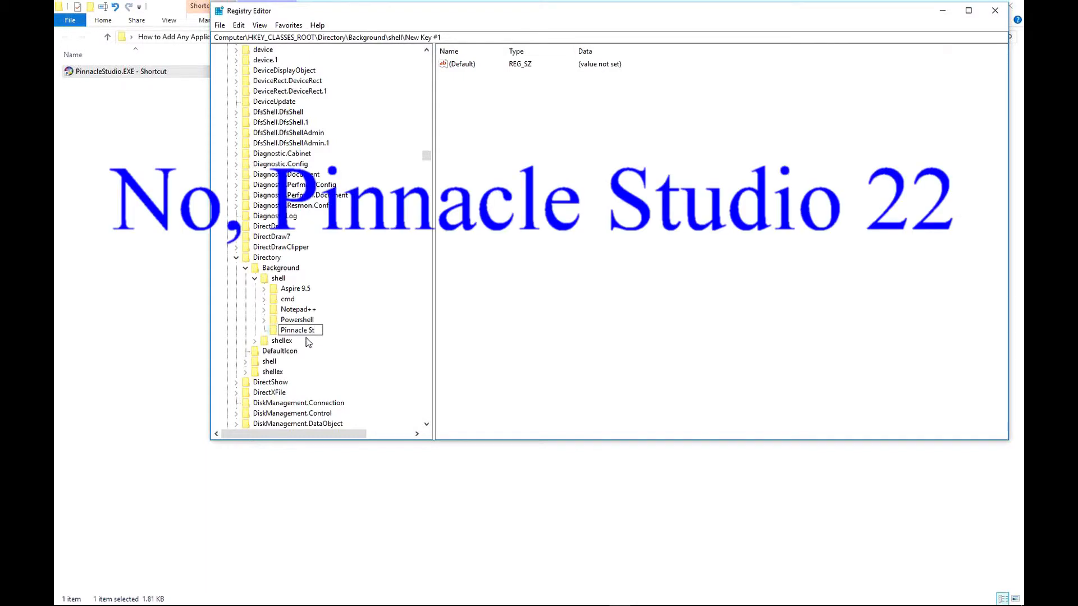
text(udio 22)
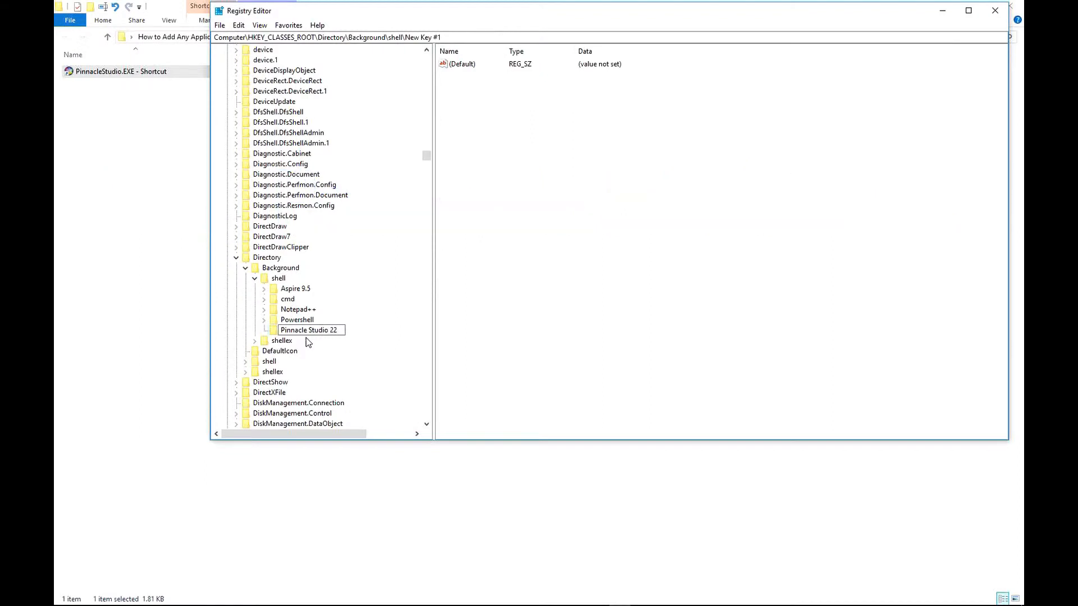
key(Return)
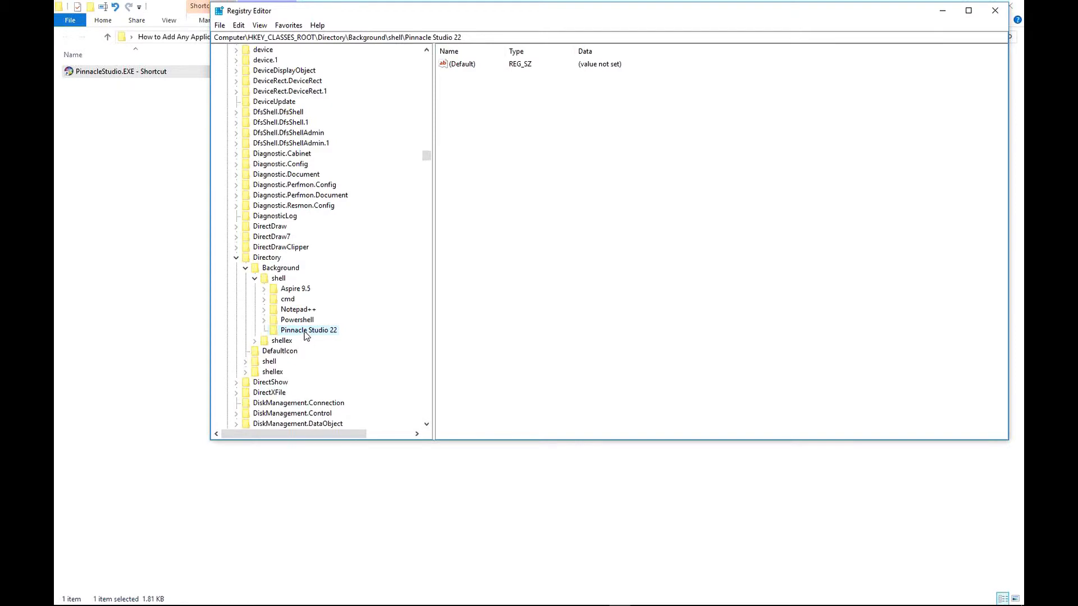
Create a subkey named "command" inside the Pinnacle Studio 22 key.
right_click(306, 335)
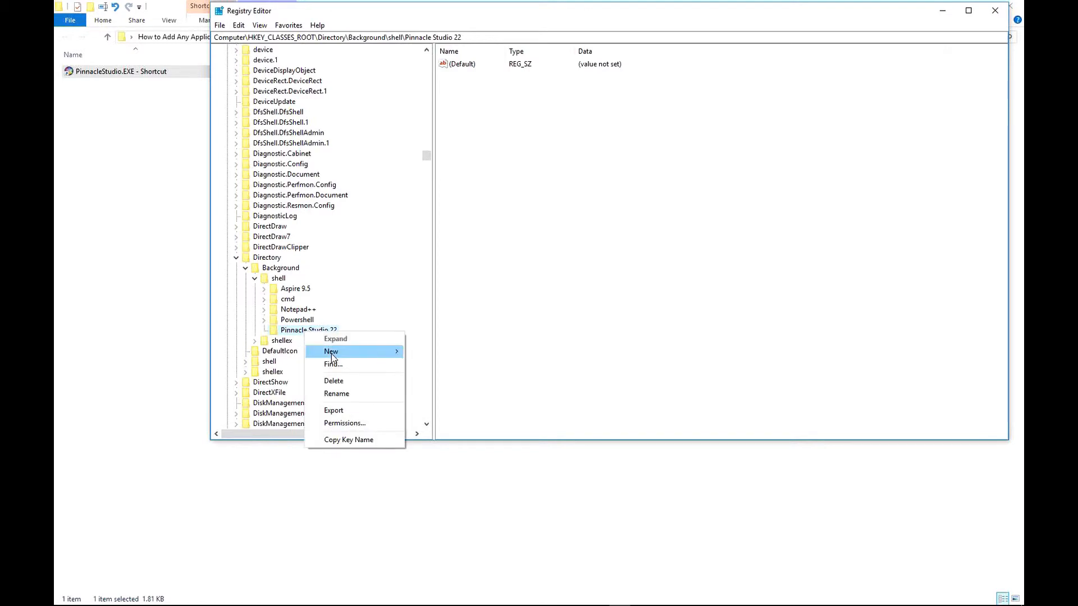
mouse_move(332, 356)
click(426, 352)
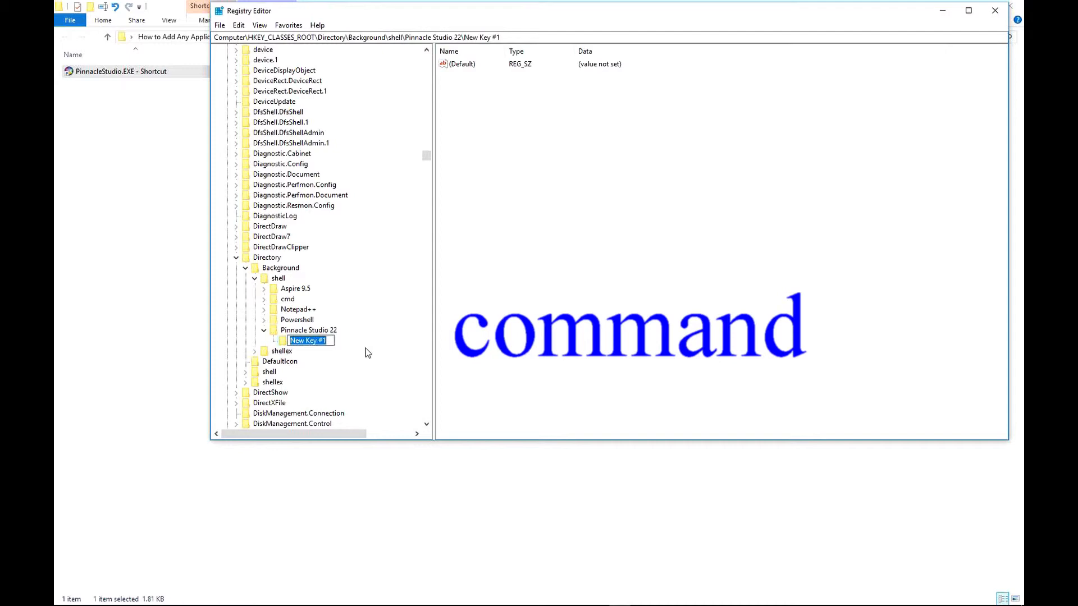
text(command)
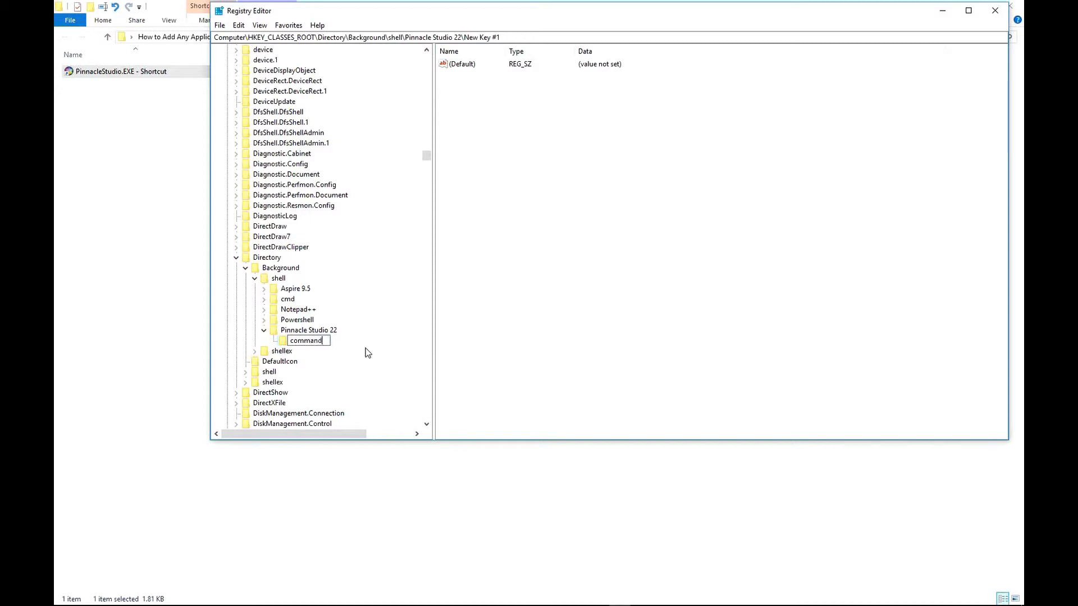
key(Return)
click(511, 197)
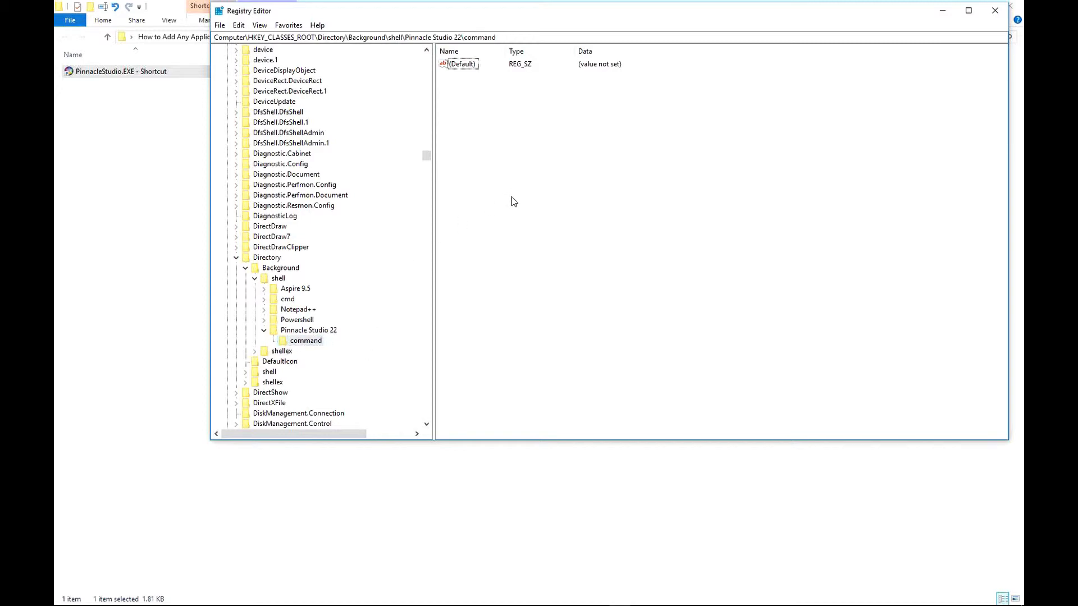
Set the command key's default value to the copied path "C:\Program Files\Pinnacle\Studio 22\programs\PinnacleStudio.EXE", including the quotation marks.
double_click(460, 63)
drag(354, 60, 570, 127)
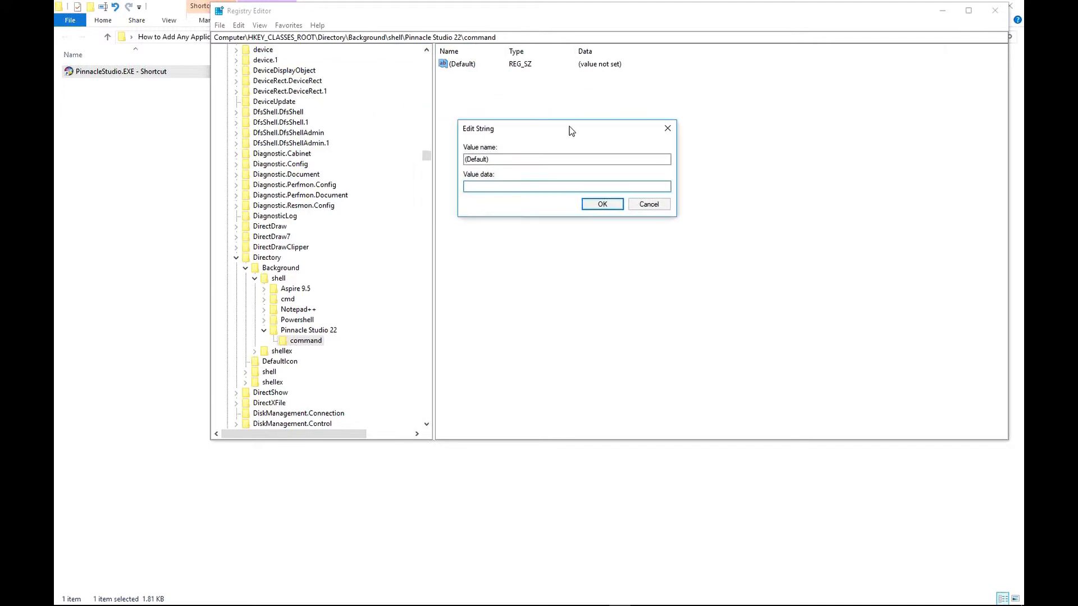
right_click(472, 187)
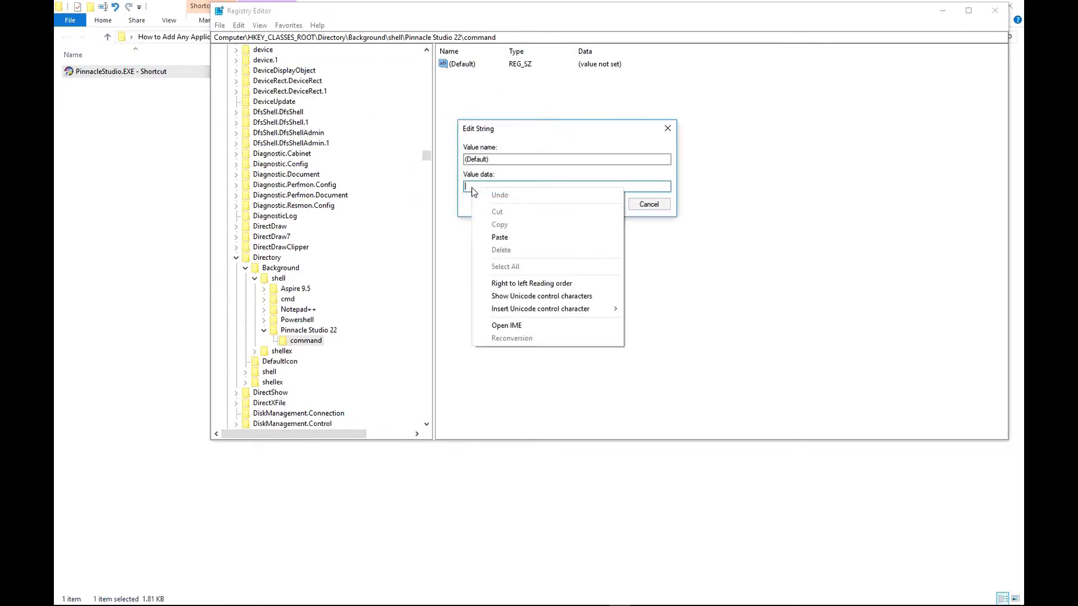
click(500, 237)
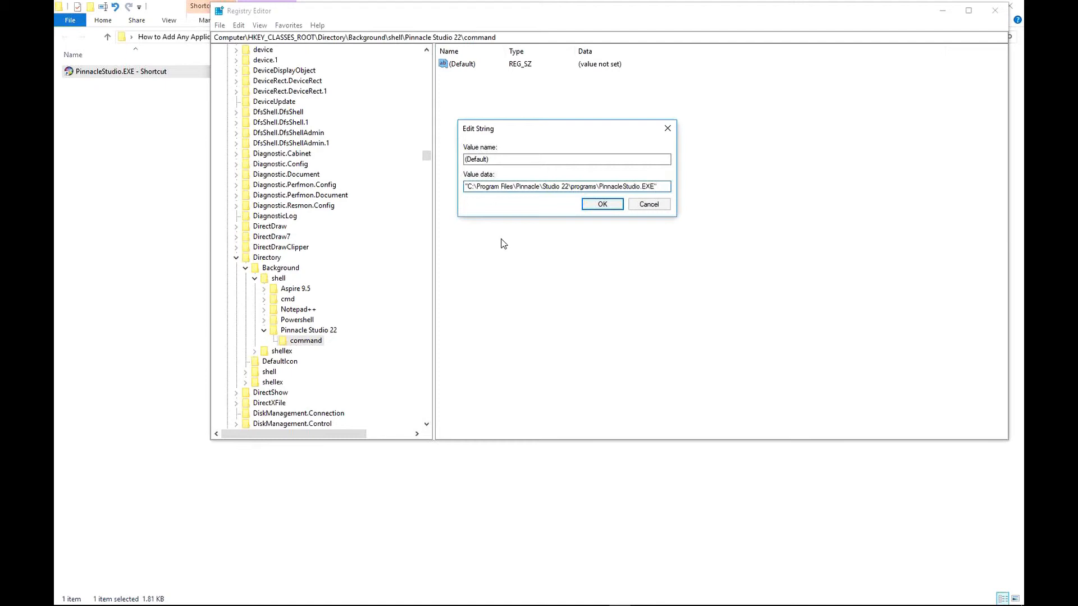
click(602, 205)
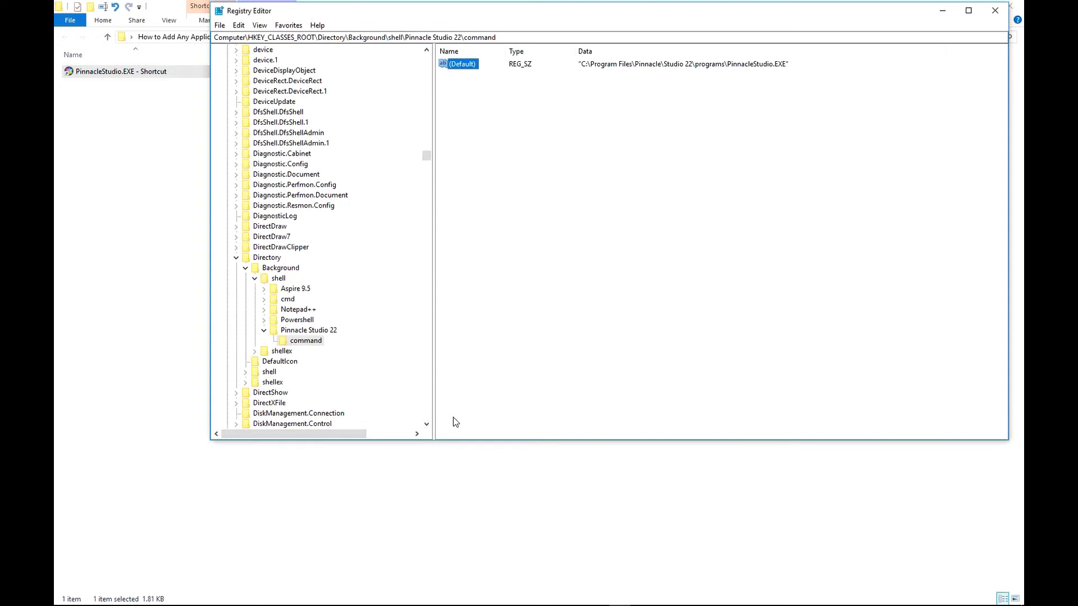
Switch to the File Explorer folder and launch Pinnacle Studio 22 from the context menu of its empty area.
click(346, 493)
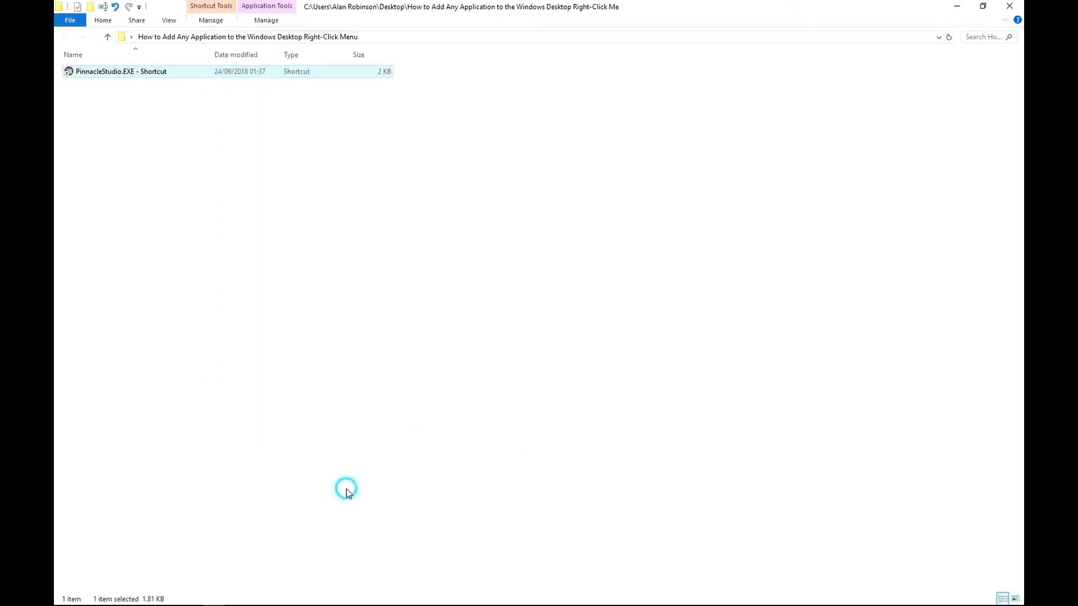
right_click(346, 203)
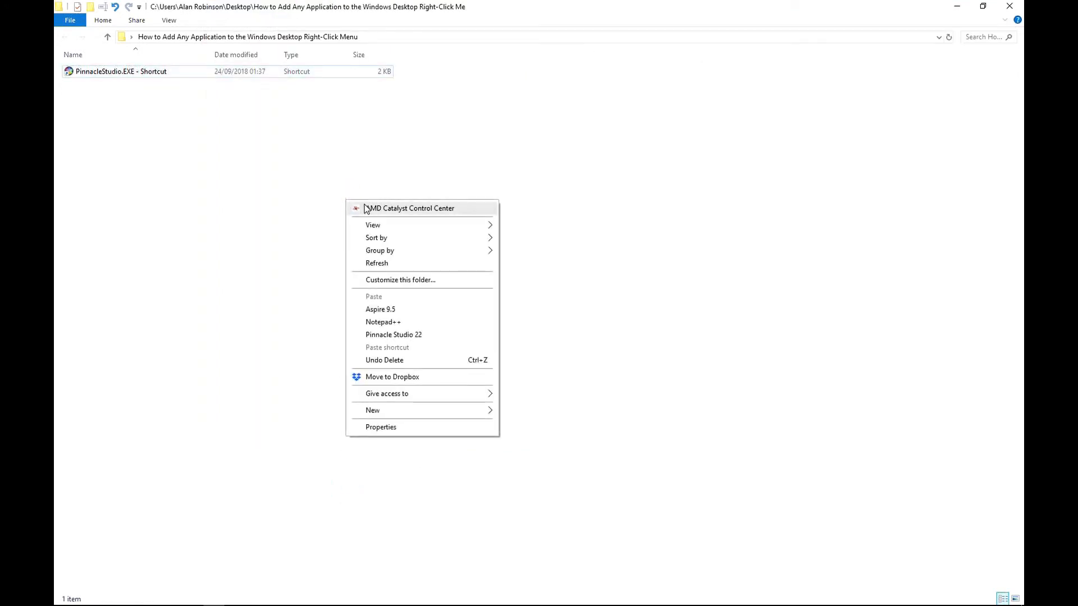
click(379, 335)
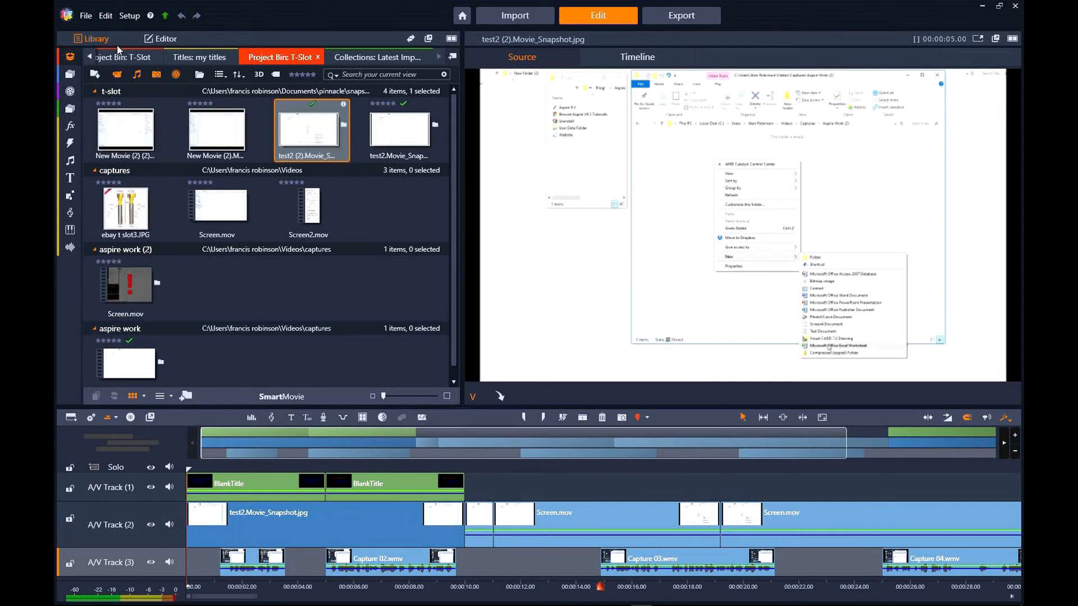
Start a new movie project in Pinnacle Studio.
click(84, 17)
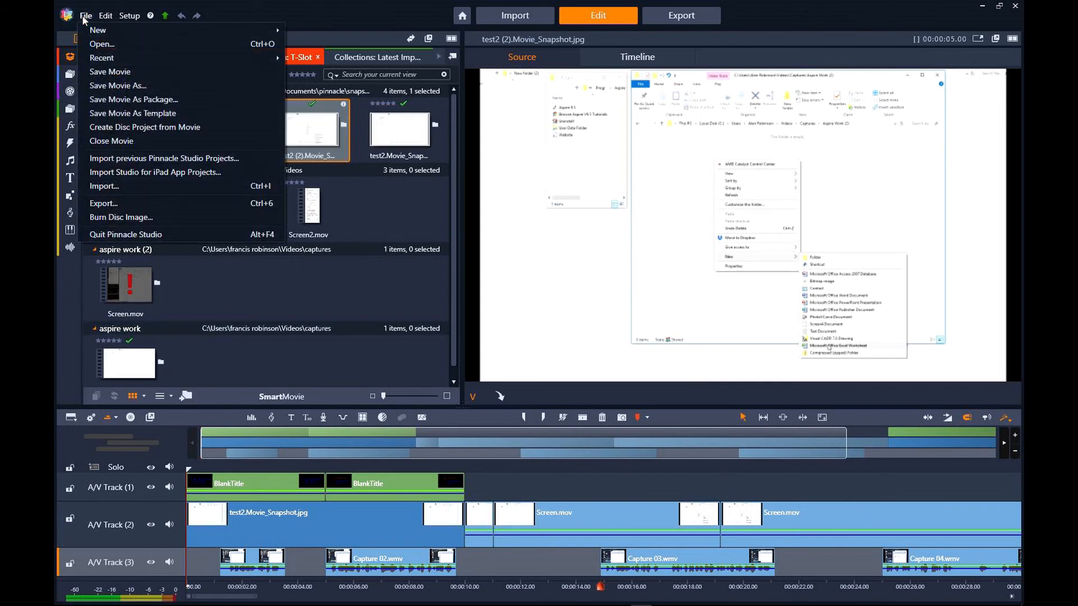
mouse_move(93, 32)
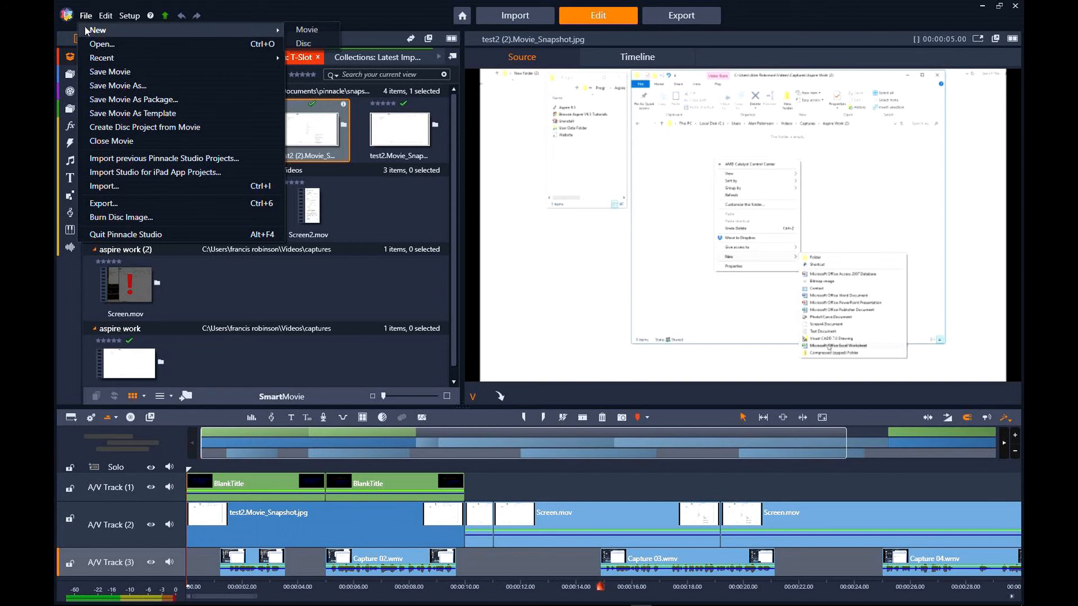
click(308, 29)
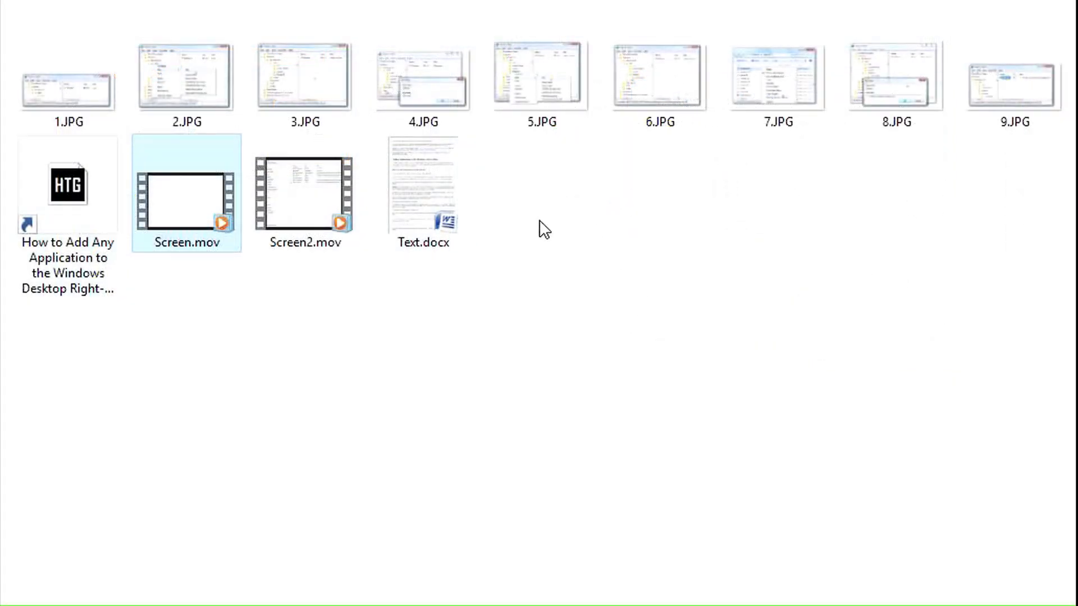
Bring up the context menu on the empty area of the folder containing Screen.mov to view the added application entries.
right_click(544, 229)
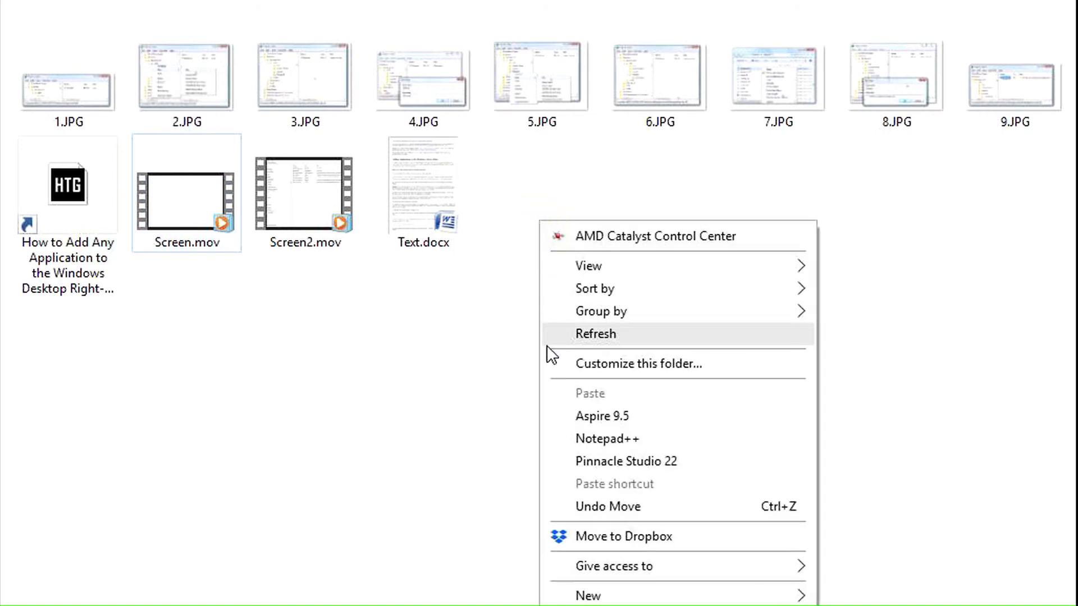